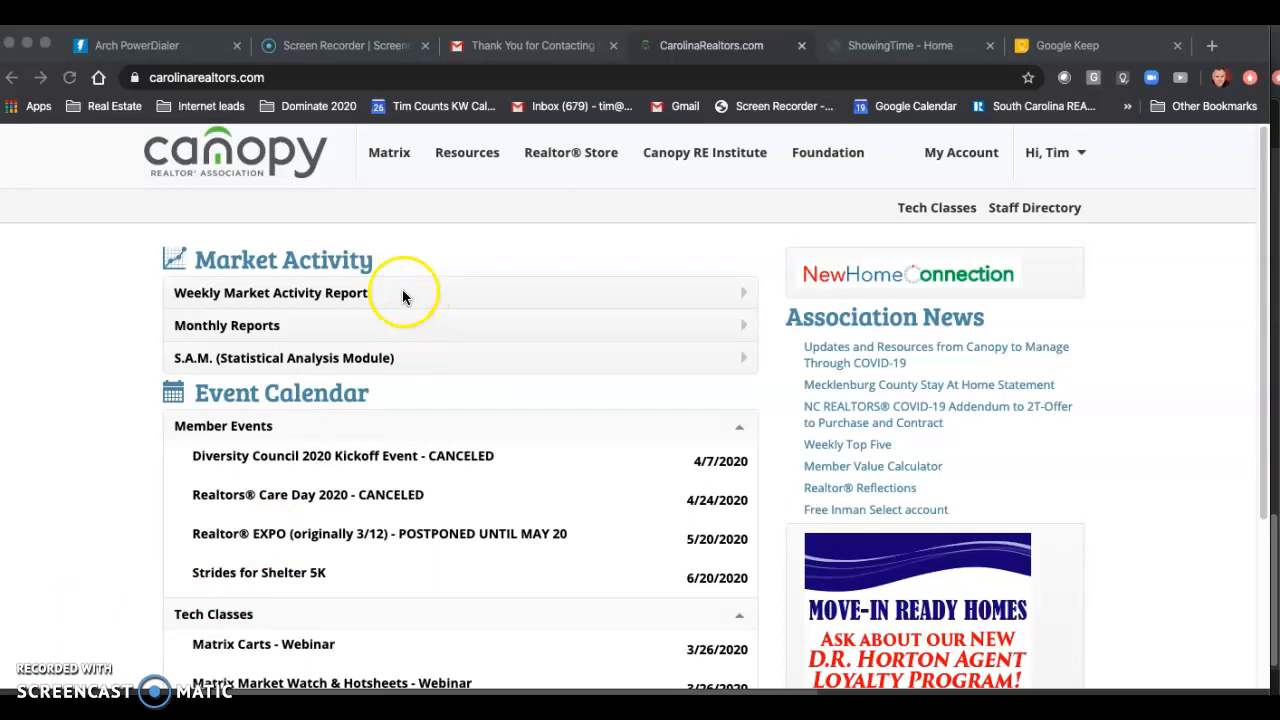
# Step: Open Matrix from the Canopy Realtor Association site and show the residential Market Watch for Today
pyautogui.click(397, 158)
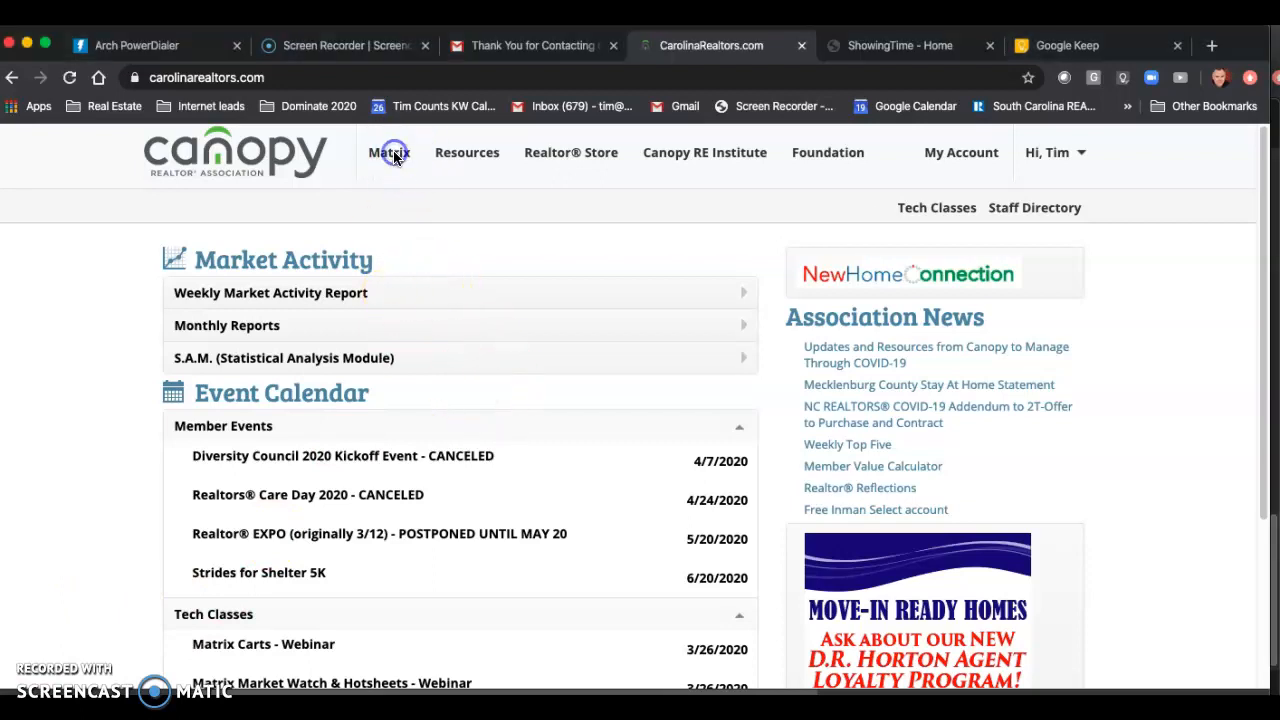
pyautogui.click(392, 155)
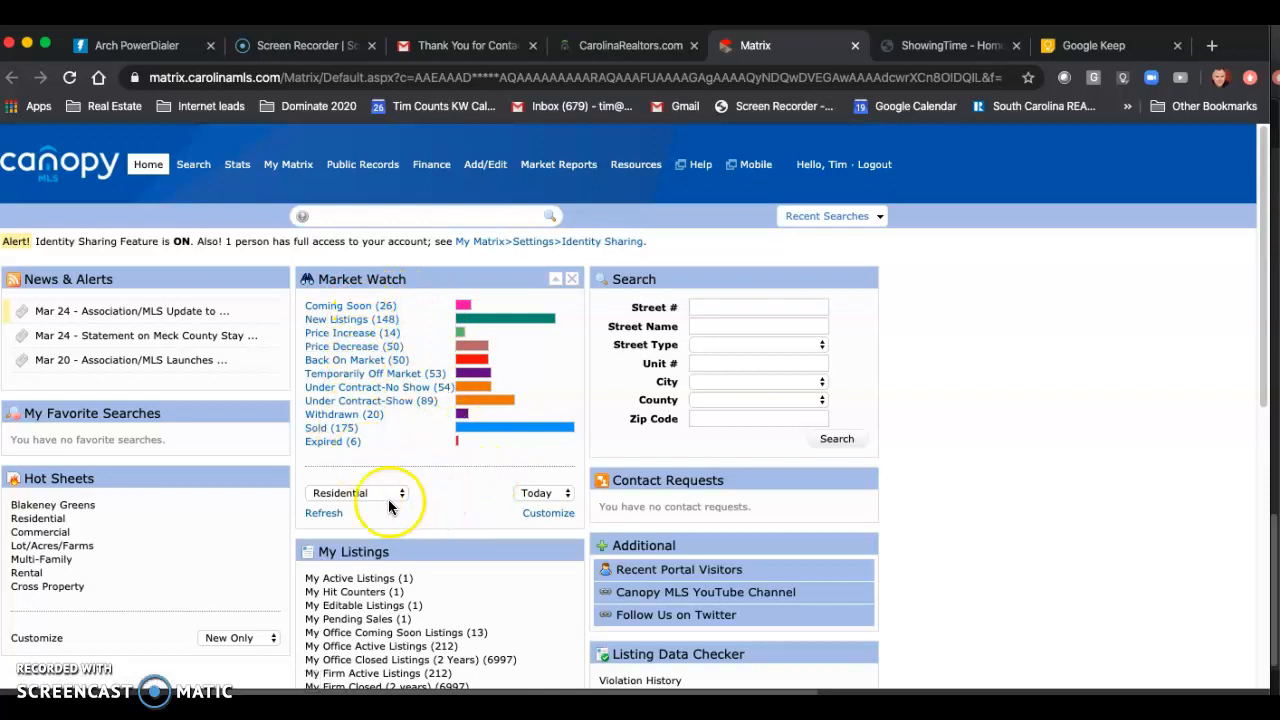
pyautogui.click(566, 497)
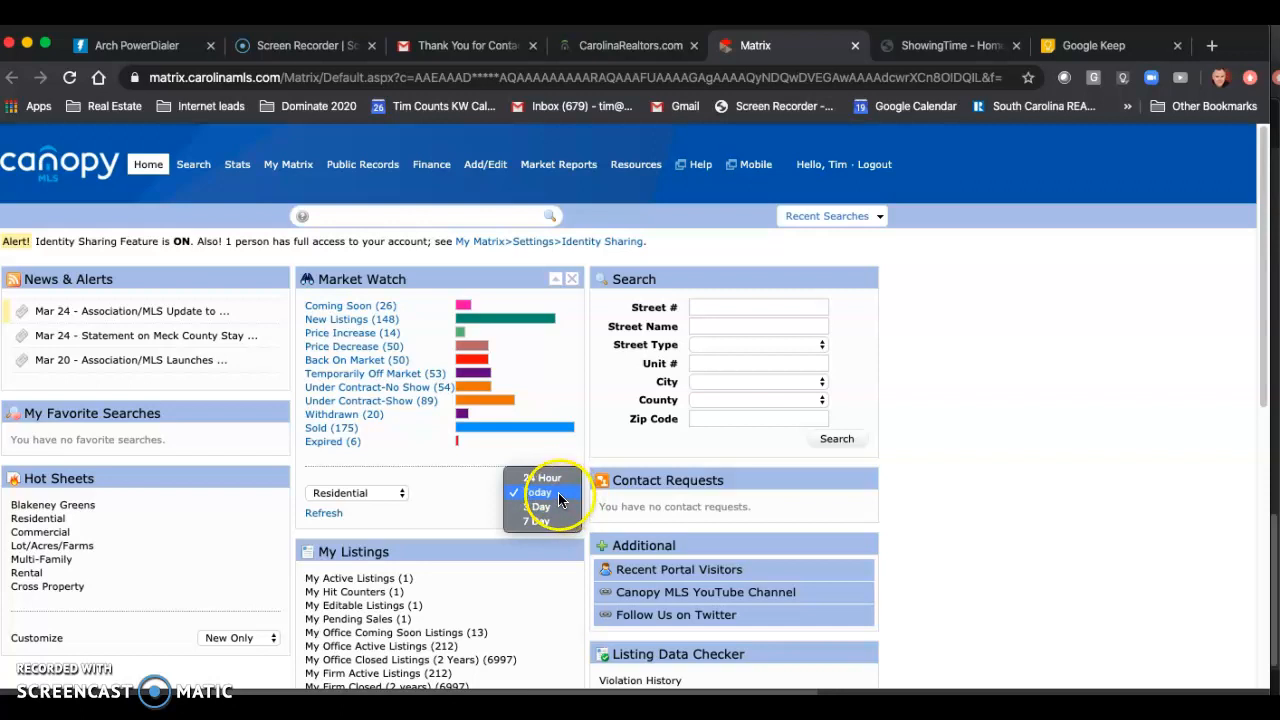
pyautogui.click(550, 494)
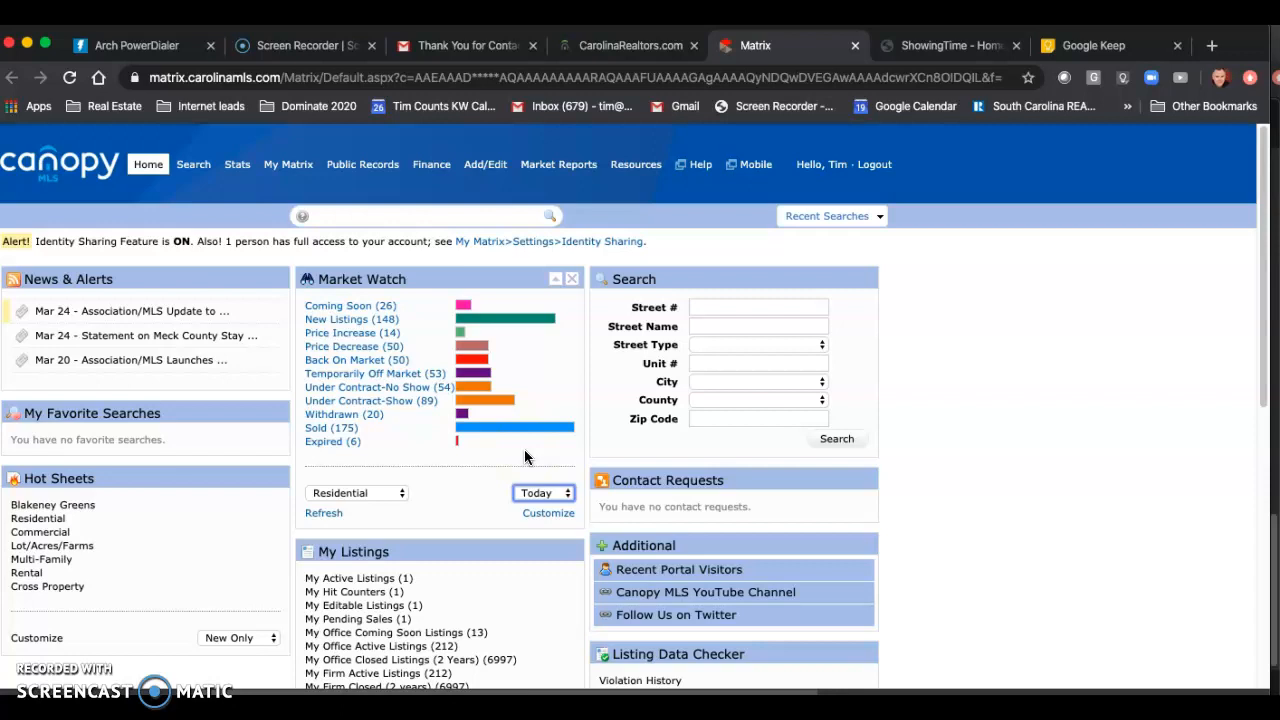
# Step: Switch to Google Keep and copy the full list of codes from the zip codes note
pyautogui.click(1089, 50)
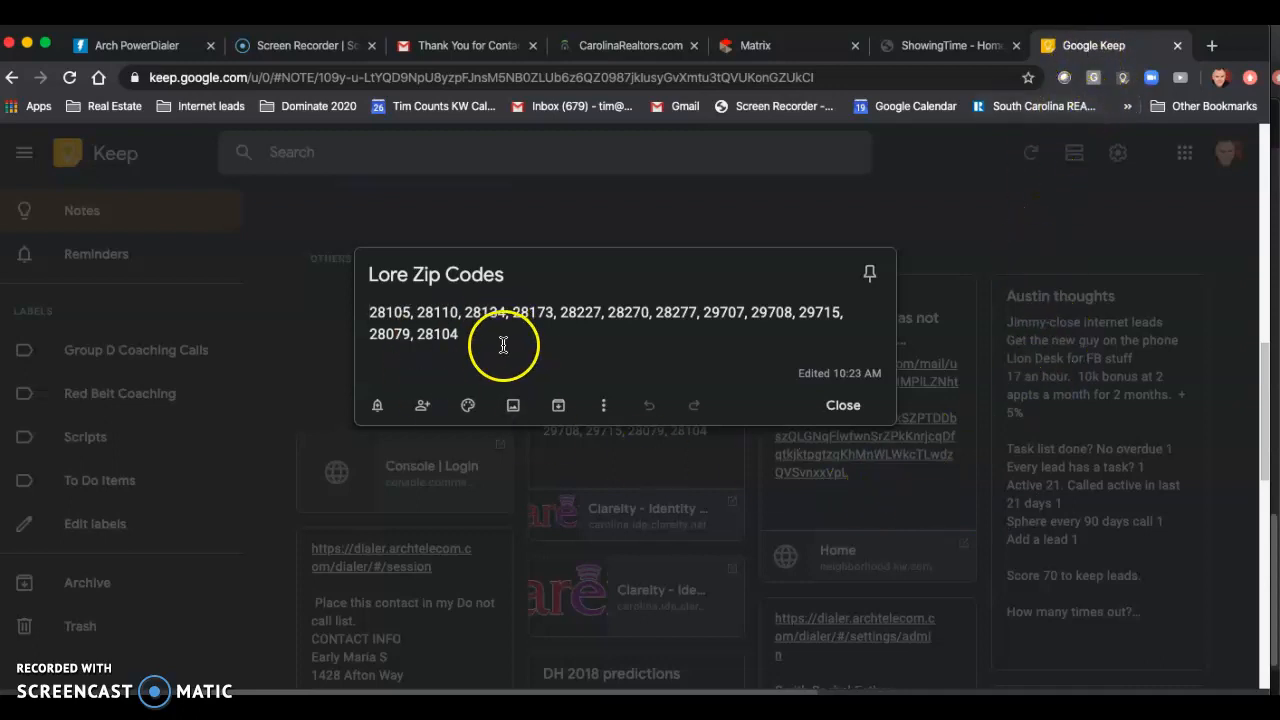
pyautogui.moveTo(486, 331); pyautogui.dragTo(376, 308)
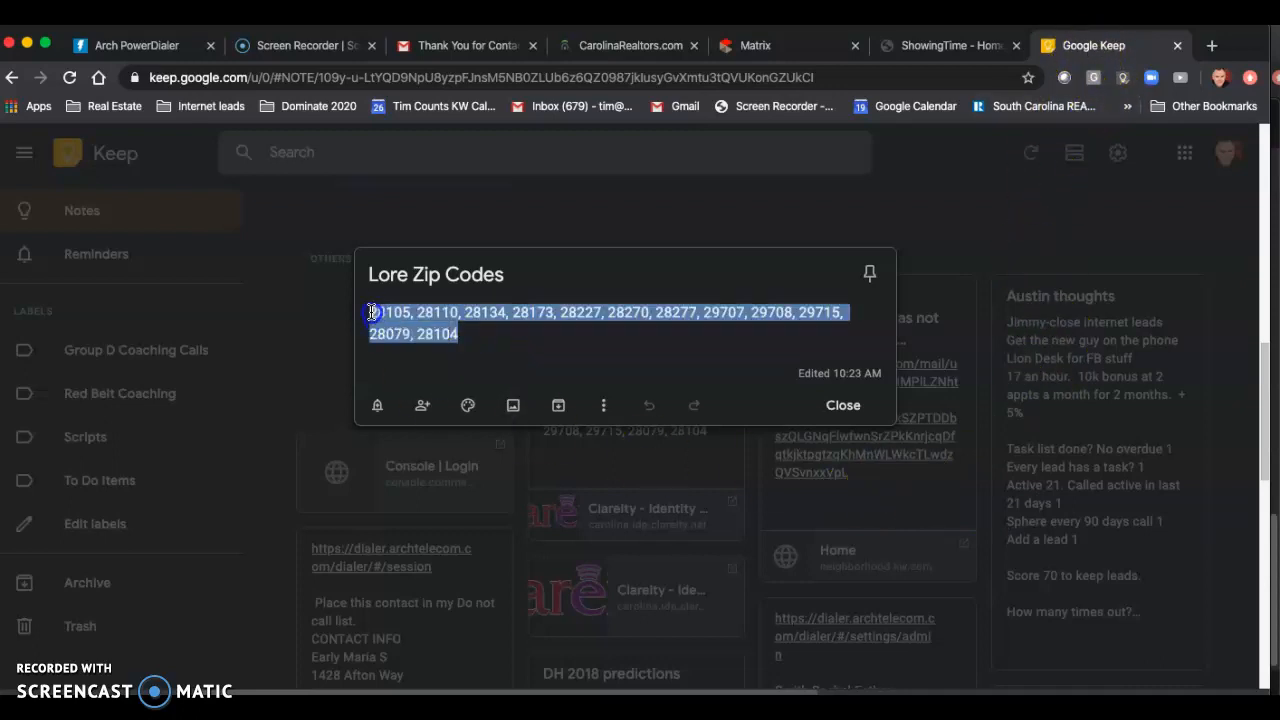
pyautogui.rightClick(391, 318)
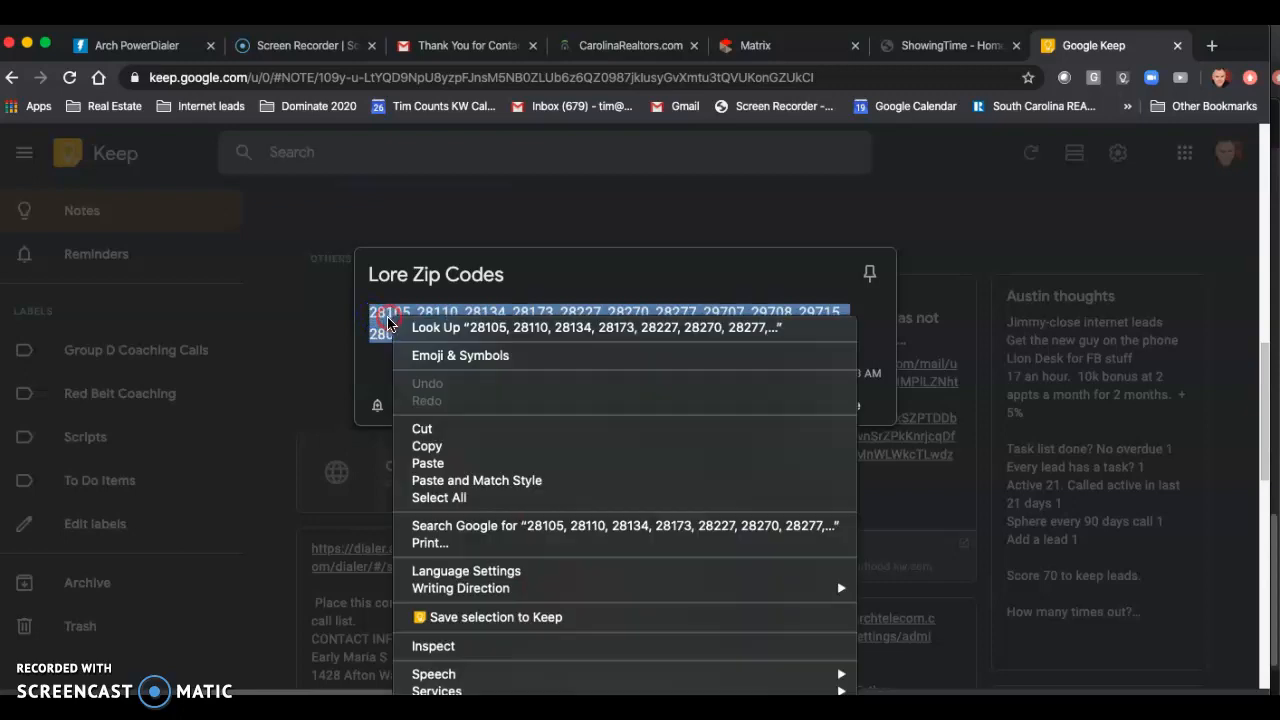
pyautogui.click(435, 465)
pyautogui.moveTo(480, 354); pyautogui.dragTo(375, 308)
pyautogui.rightClick(388, 316)
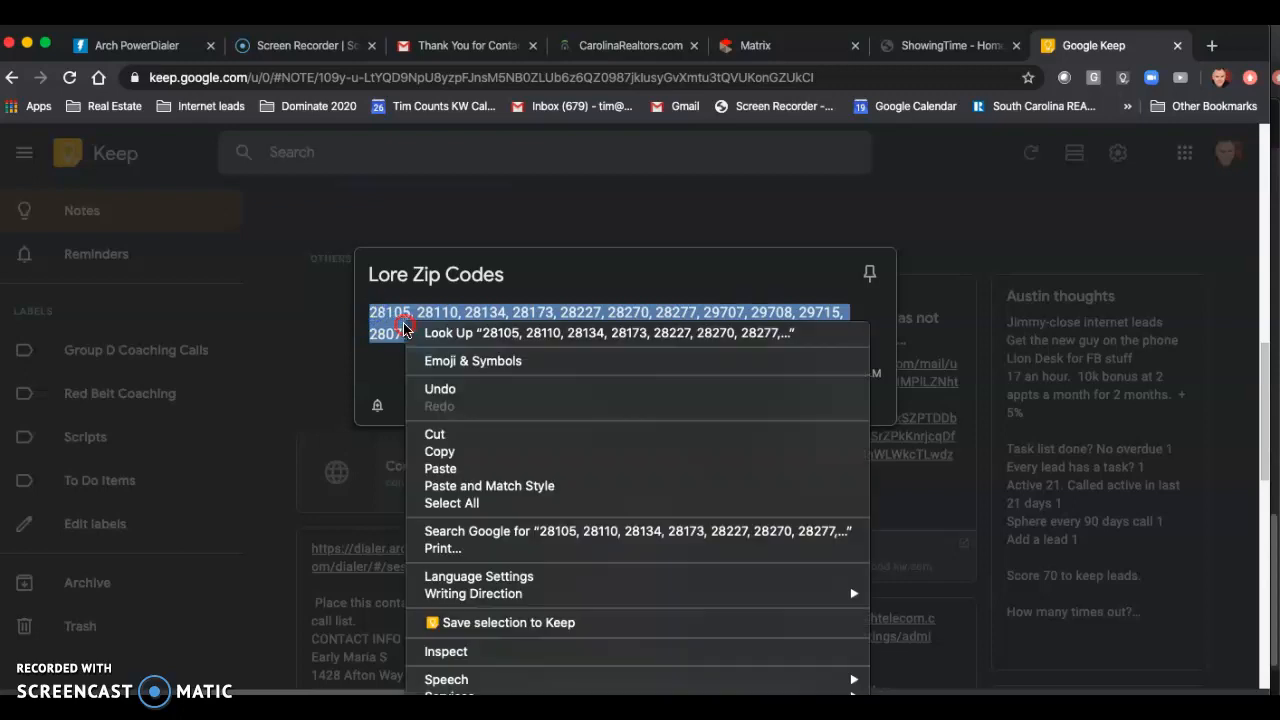
pyautogui.click(437, 447)
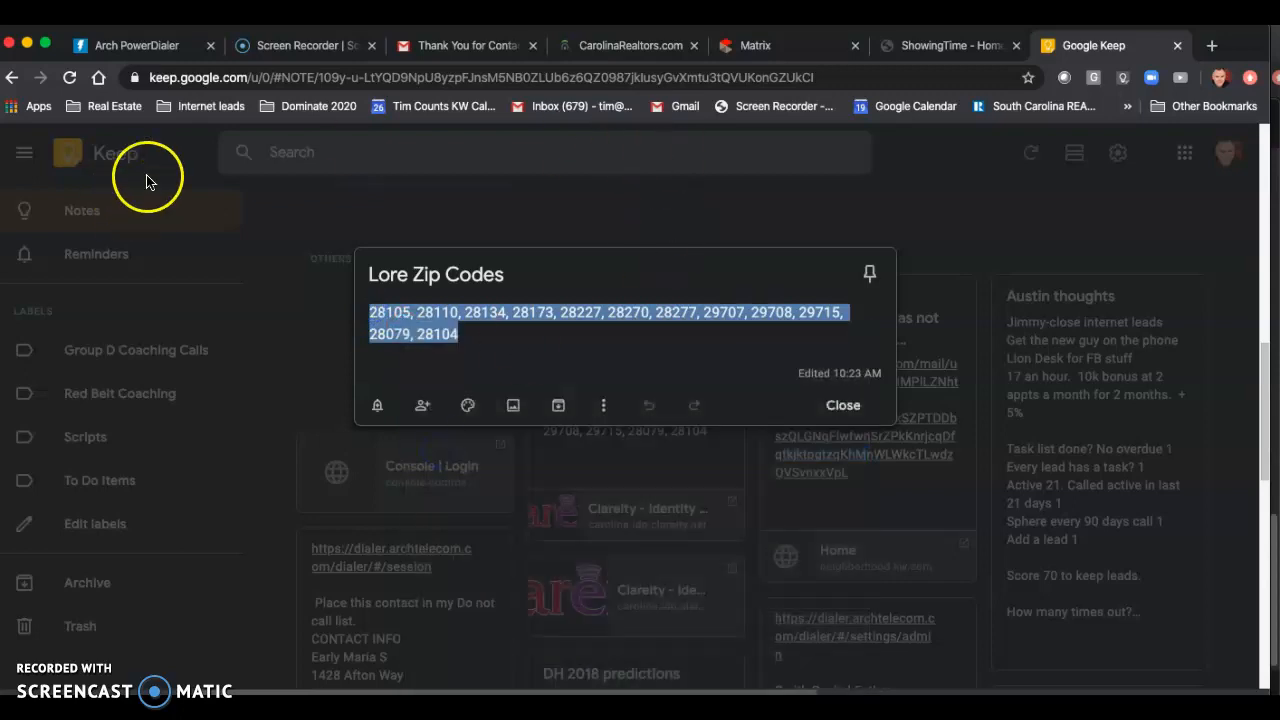
# Step: Return to the Canopy Realtor Association site, reopen Matrix and start a detailed residential search
pyautogui.click(640, 45)
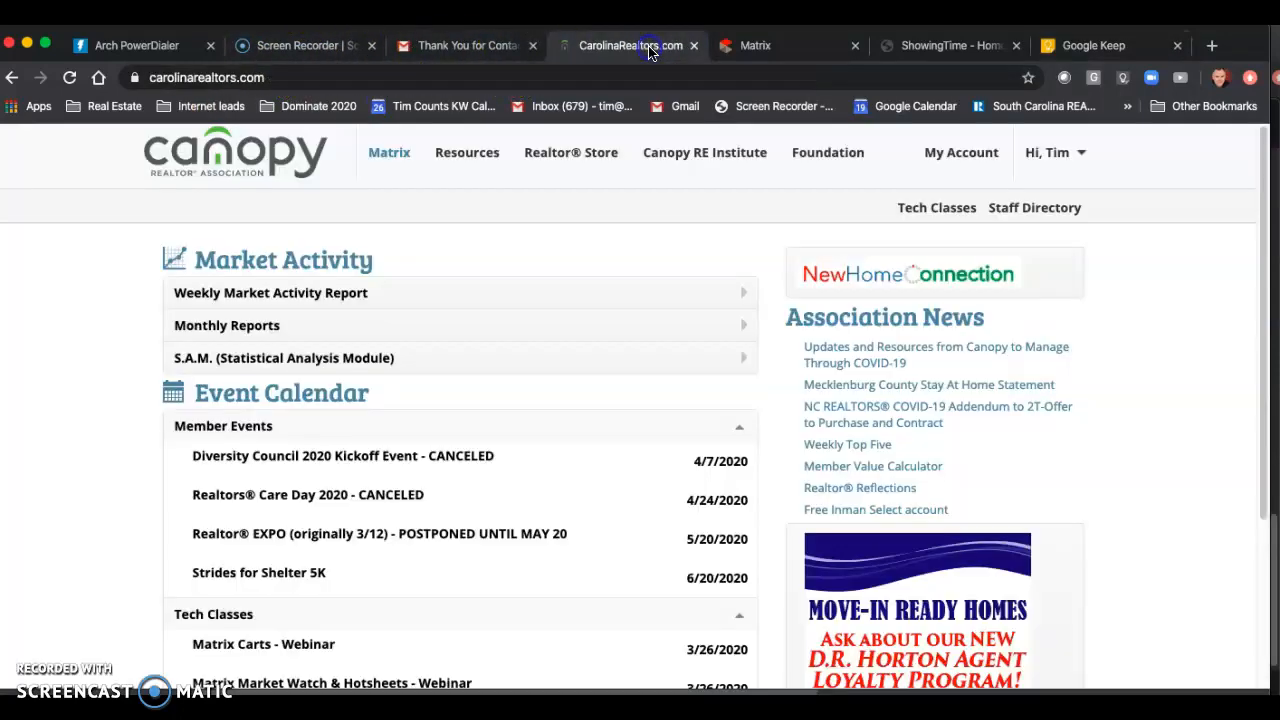
pyautogui.click(397, 155)
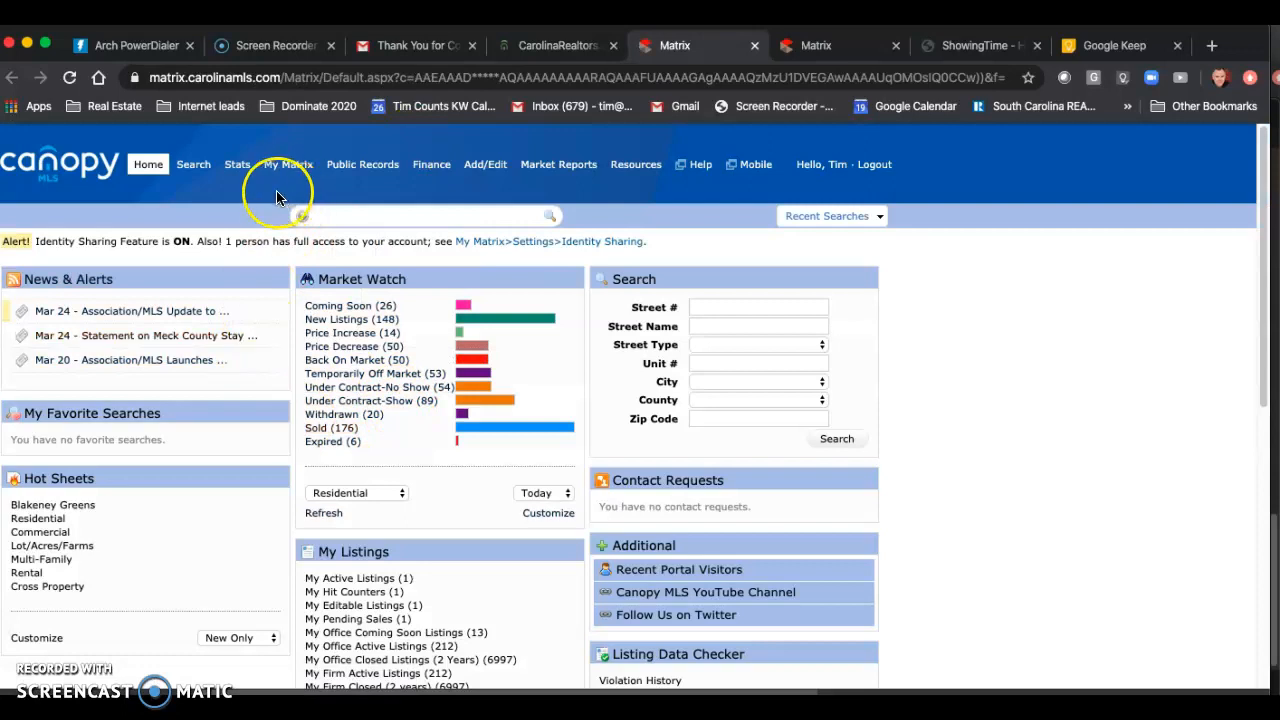
pyautogui.moveTo(229, 186)
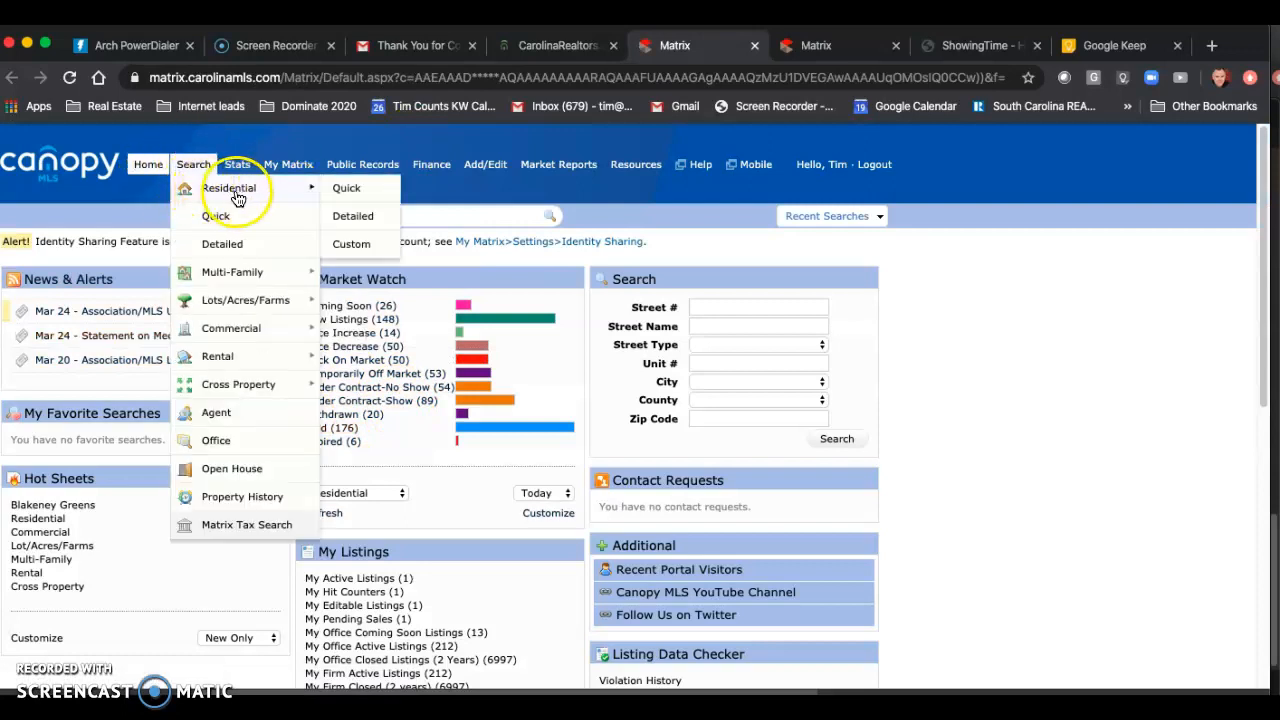
pyautogui.click(352, 219)
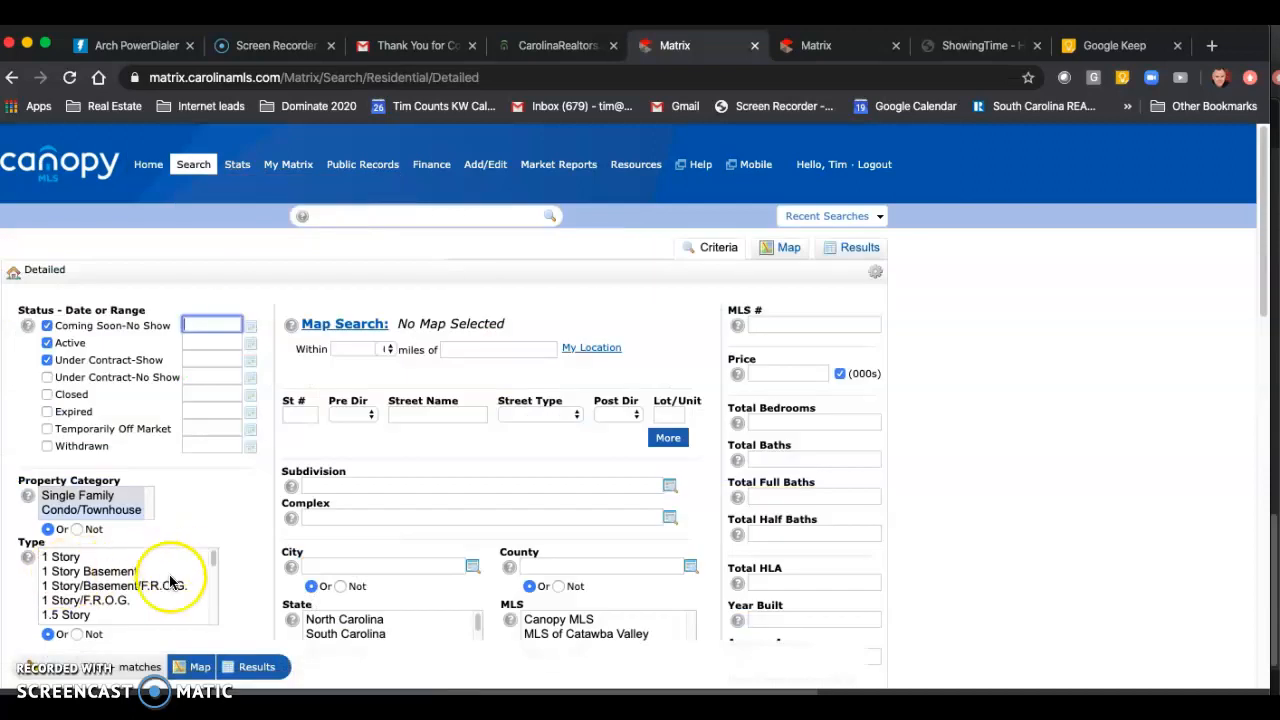
# Step: Paste the copied list of zip codes into the search's Zip criterion
pyautogui.scroll(-5, 184, 600)
pyautogui.scroll(-2, 337, 523)
pyautogui.scroll(-1, 337, 545)
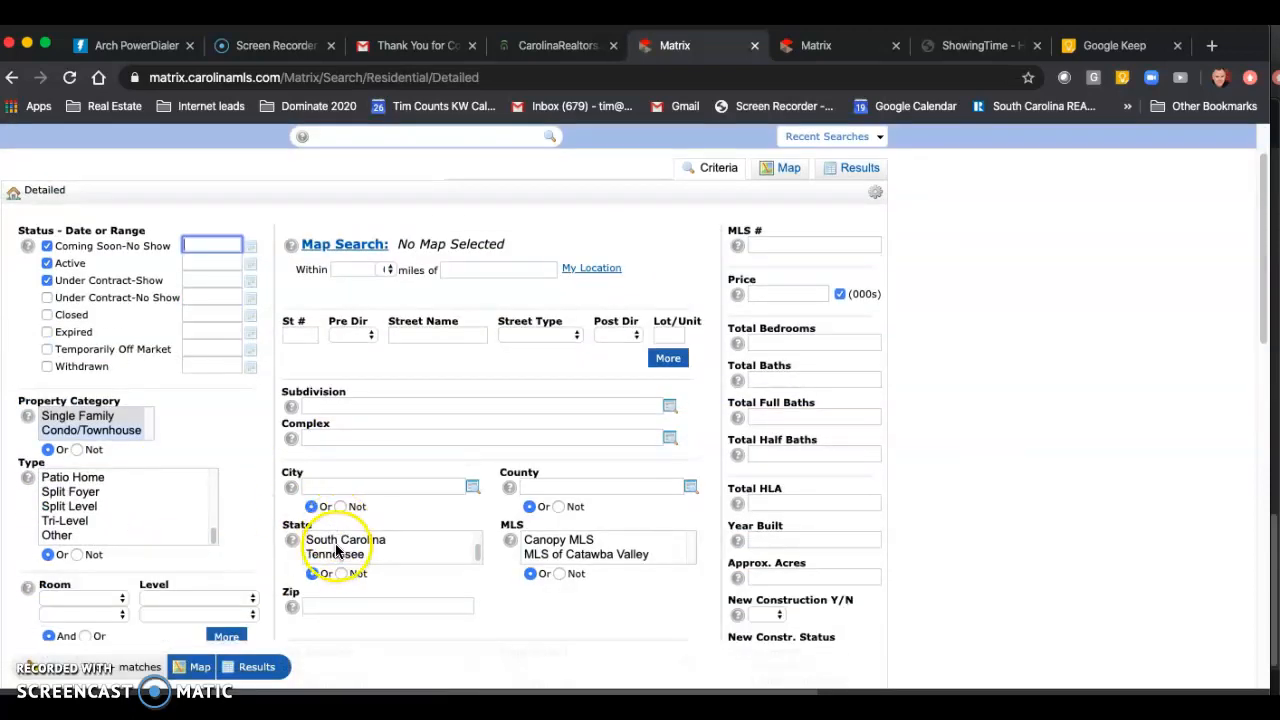
pyautogui.click(324, 608)
pyautogui.rightClick(330, 606)
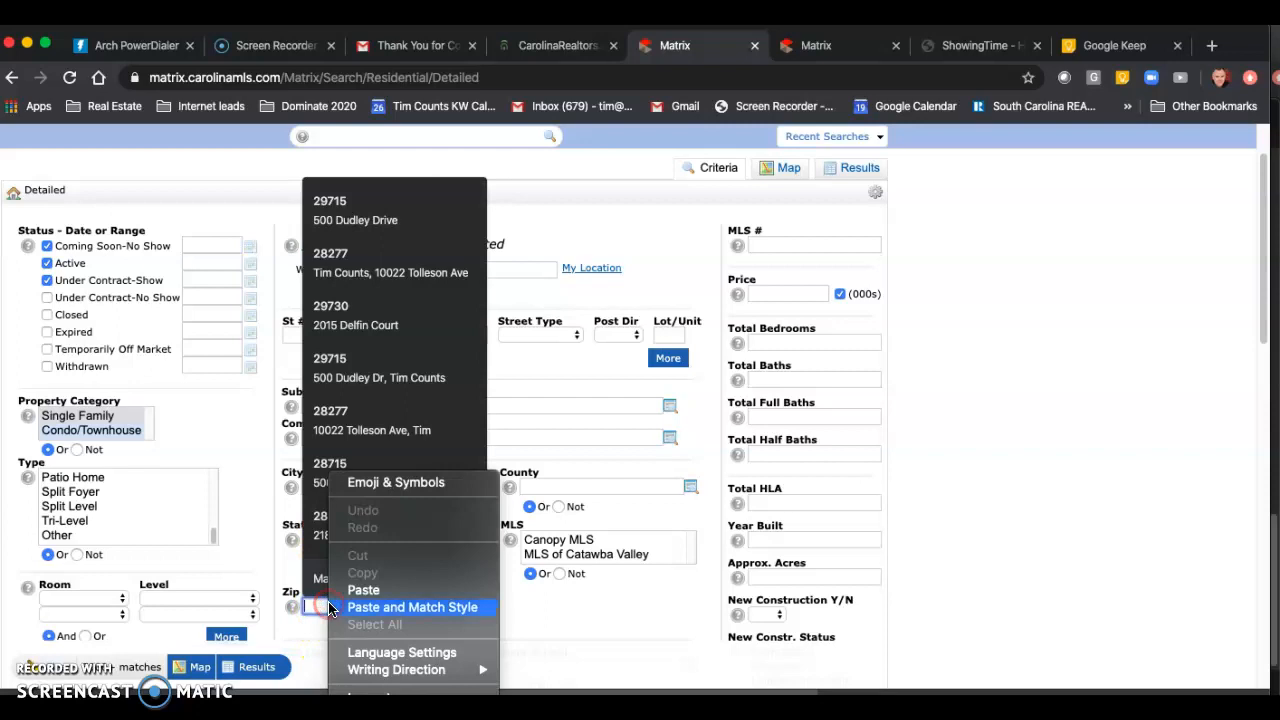
pyautogui.click(358, 592)
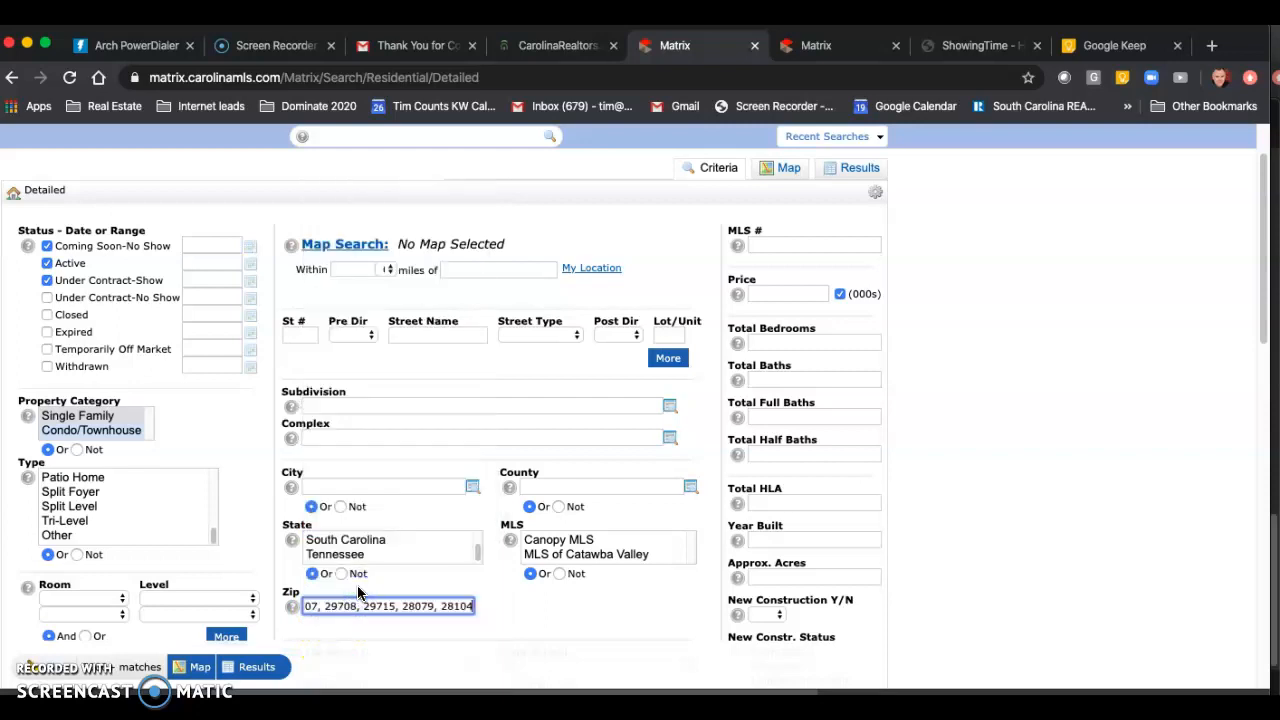
pyautogui.click(370, 622)
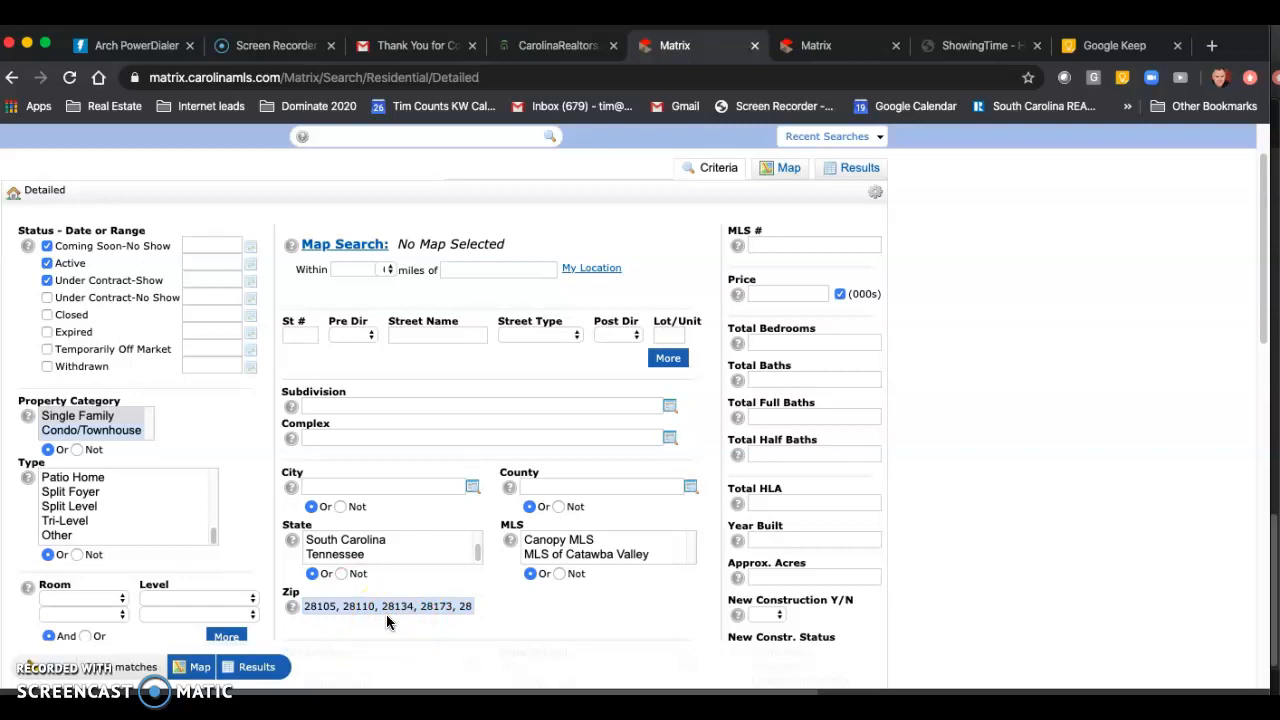
# Step: Limit the status to Active by excluding Under Contract-Show and Coming Soon-No Show, with 03/26/2020 as the Active date
pyautogui.click(47, 280)
pyautogui.click(47, 246)
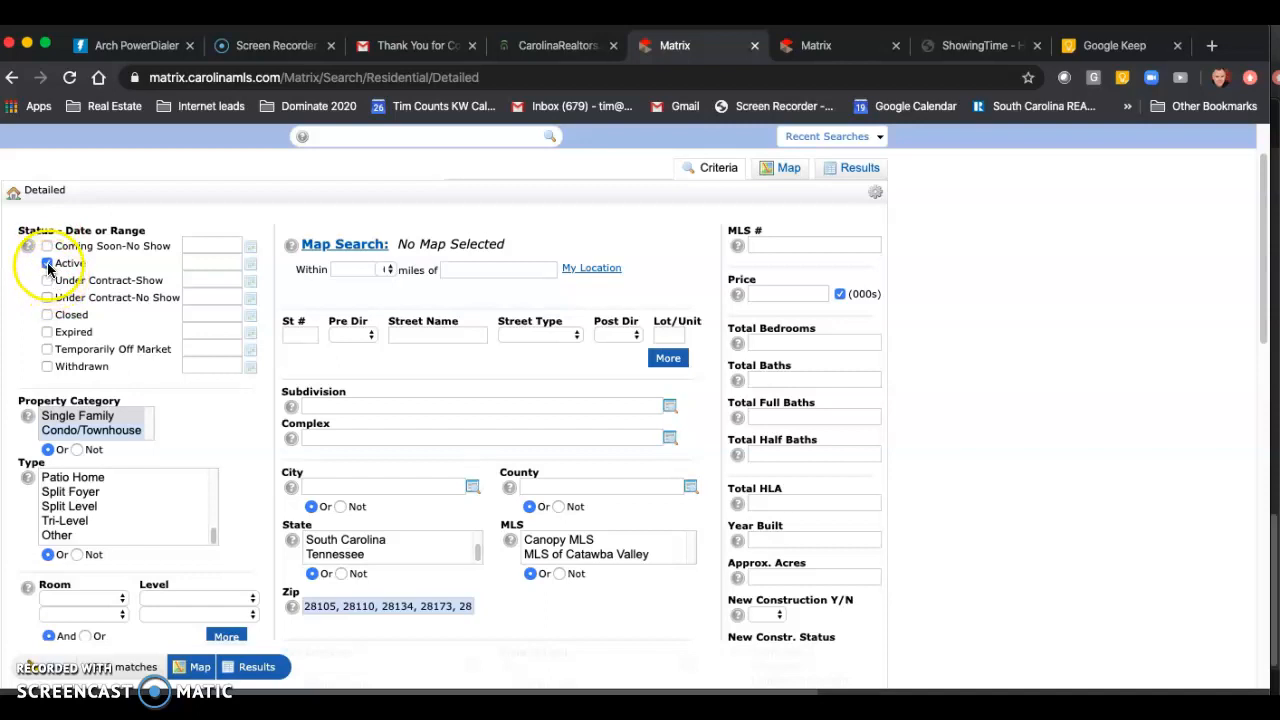
pyautogui.click(249, 264)
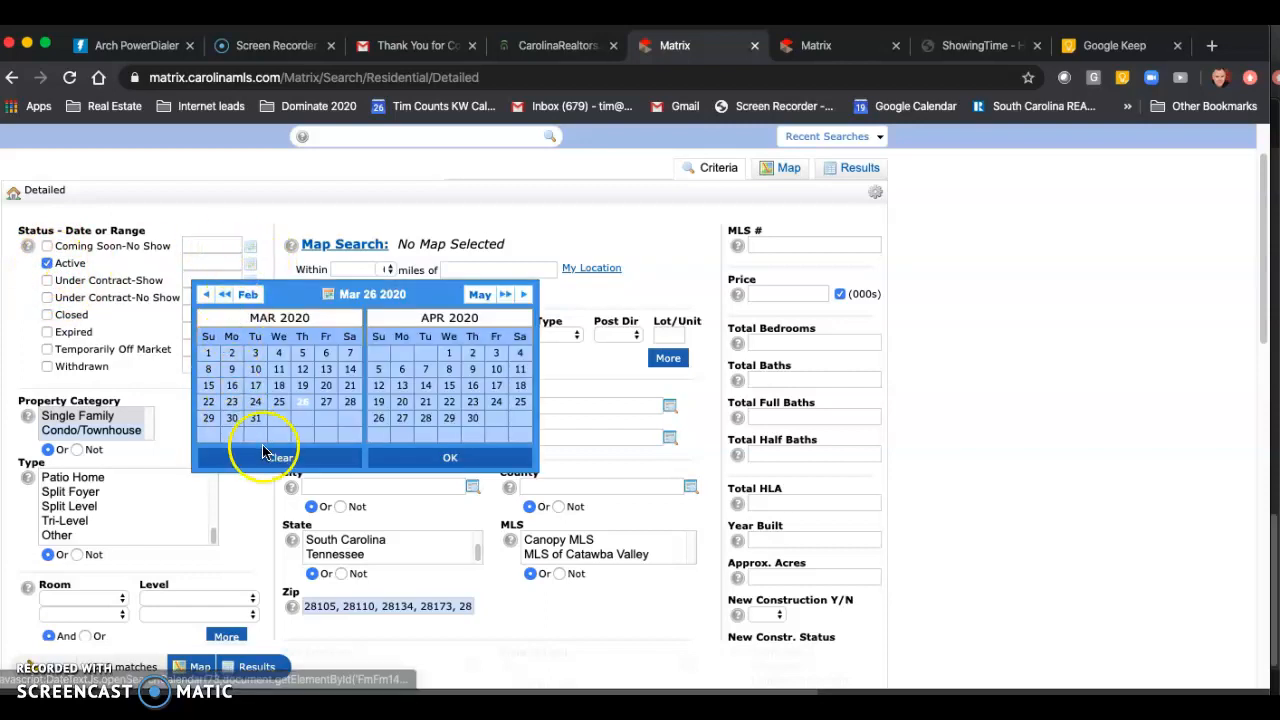
pyautogui.click(302, 408)
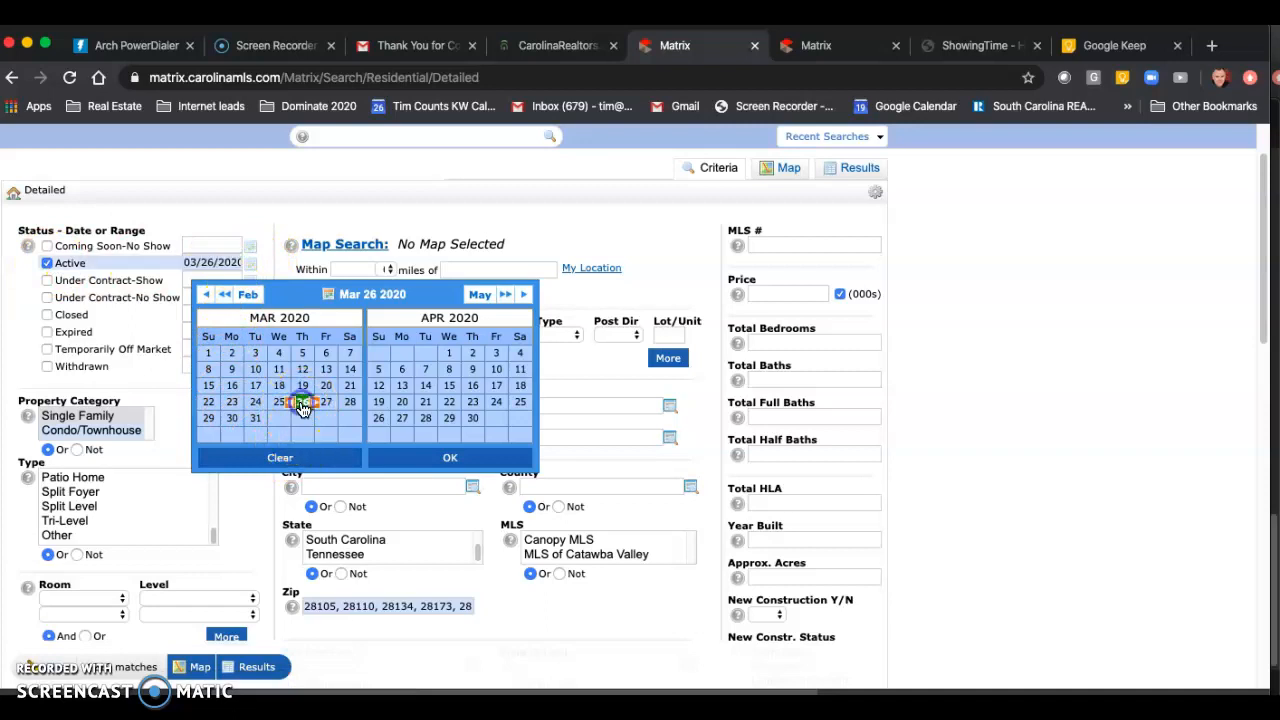
pyautogui.click(246, 533)
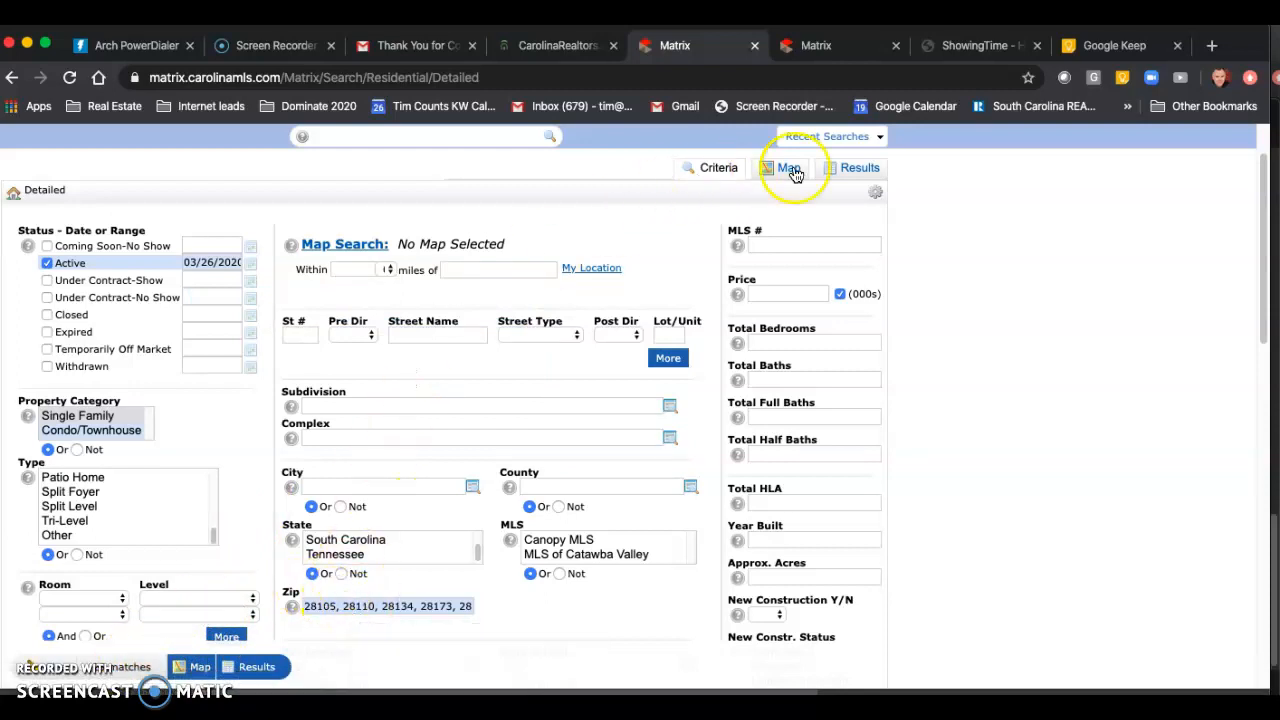
# Step: Run the search and look through the whole list of matching listings
pyautogui.click(853, 170)
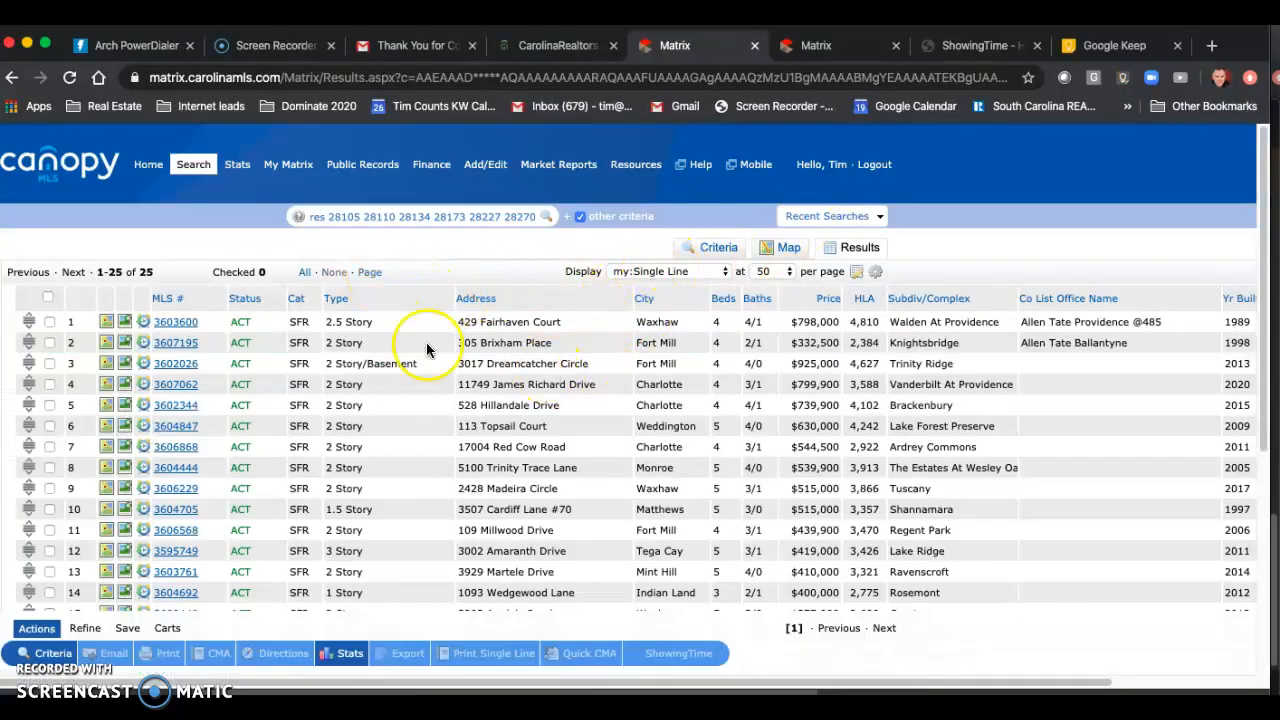
pyautogui.scroll(-5, 428, 525)
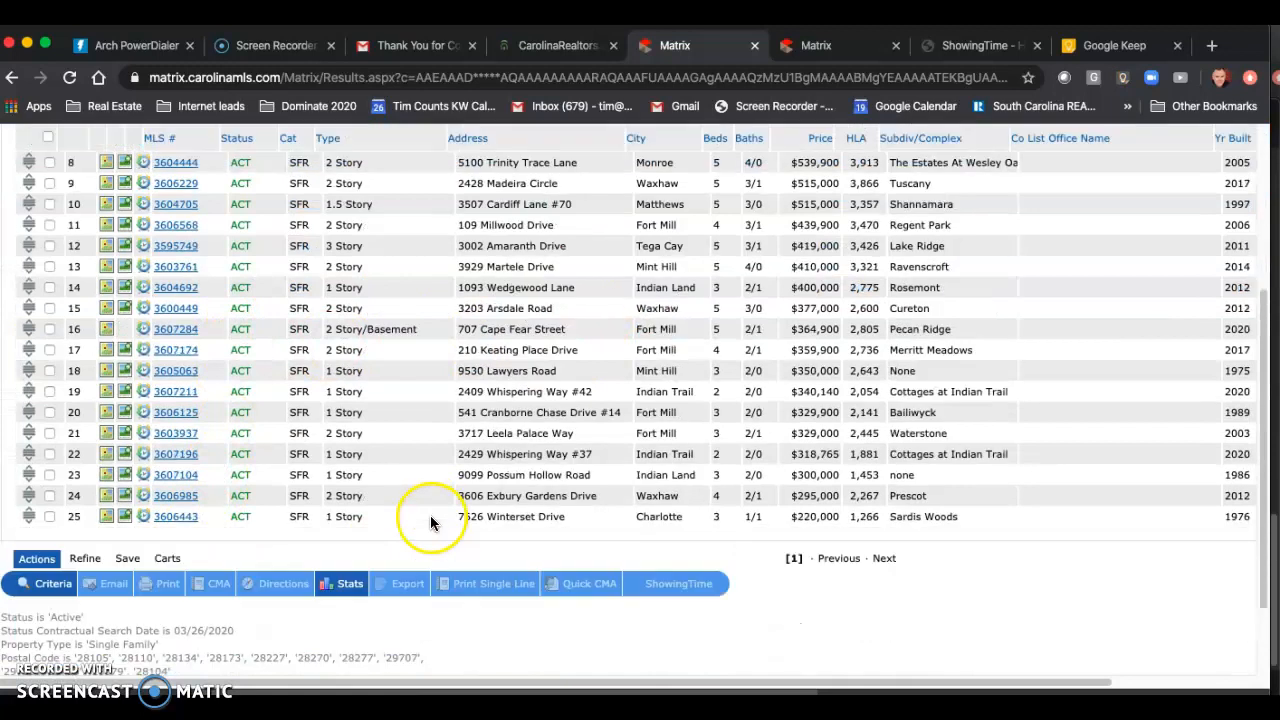
pyautogui.scroll(2, 630, 450)
pyautogui.scroll(-1, 600, 457)
pyautogui.scroll(5, 407, 476)
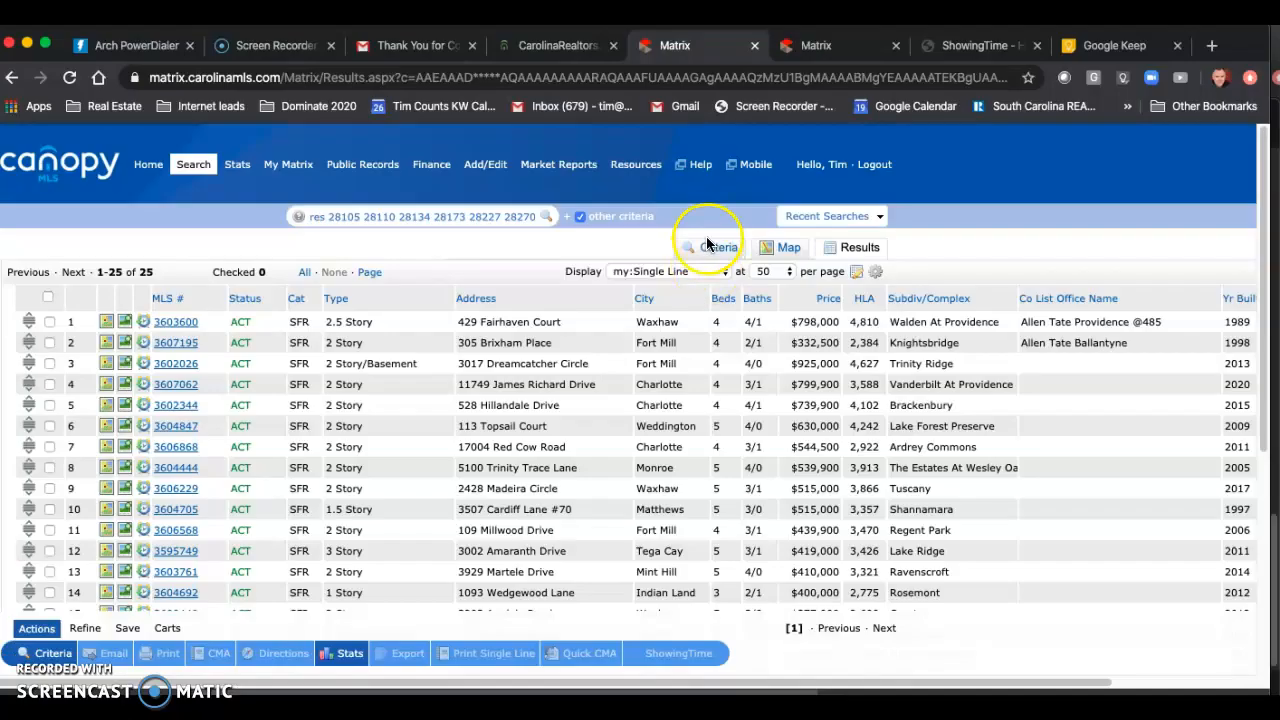
# Step: Return to the search criteria and clear all the zip codes
pyautogui.click(718, 247)
pyautogui.scroll(-3, 505, 436)
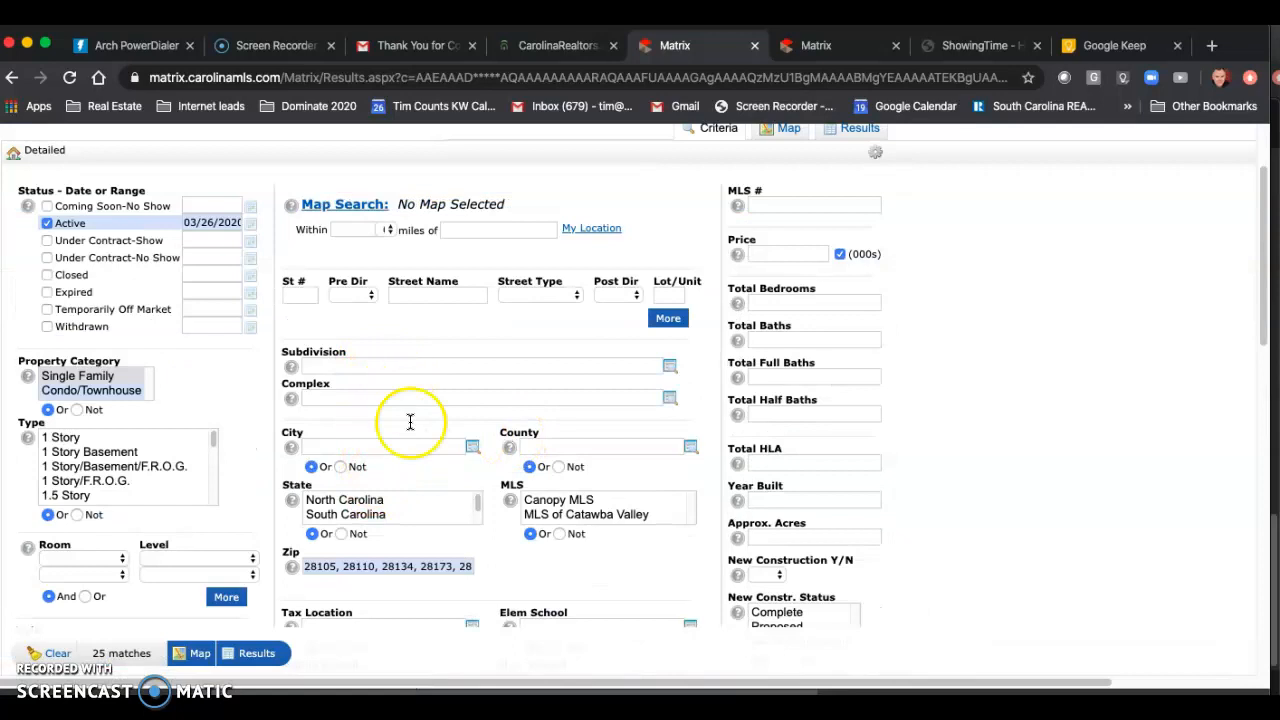
pyautogui.moveTo(314, 566); pyautogui.dragTo(538, 578)
pyautogui.press('BackSpace')
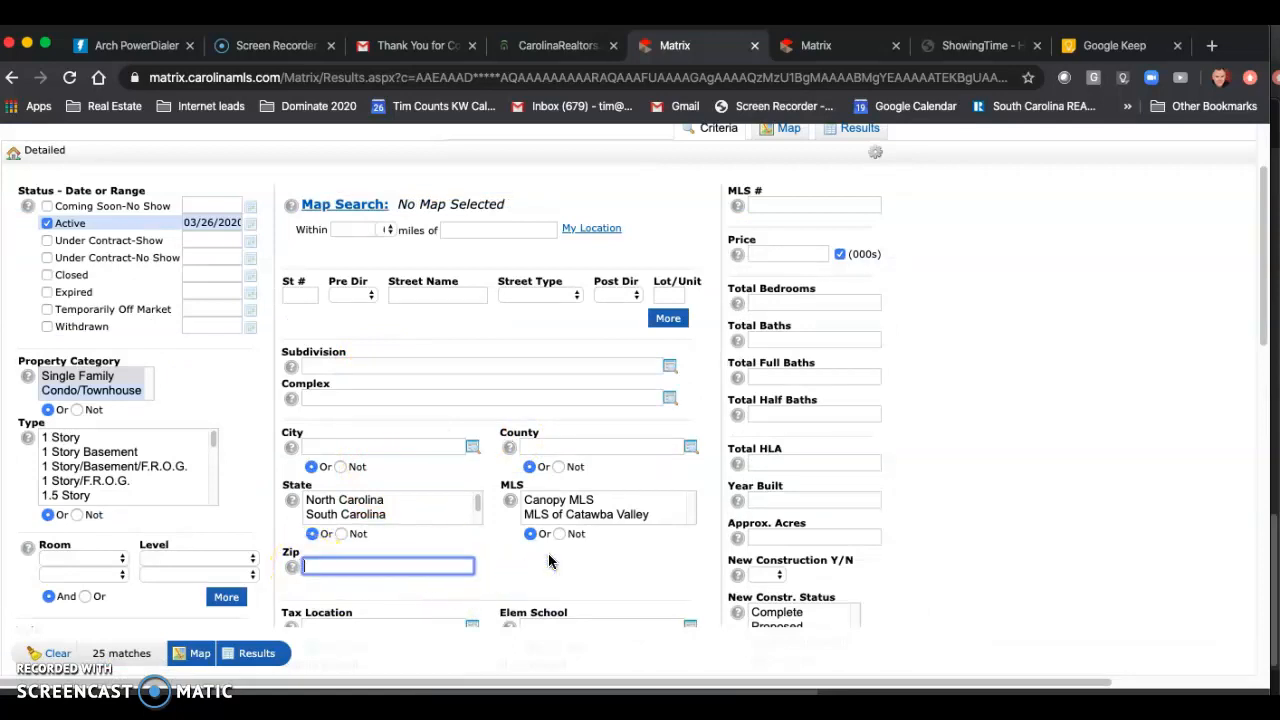
# Step: Set the subdivision to the suggested Tega Cay and open the count of matching listings
pyautogui.click(366, 365)
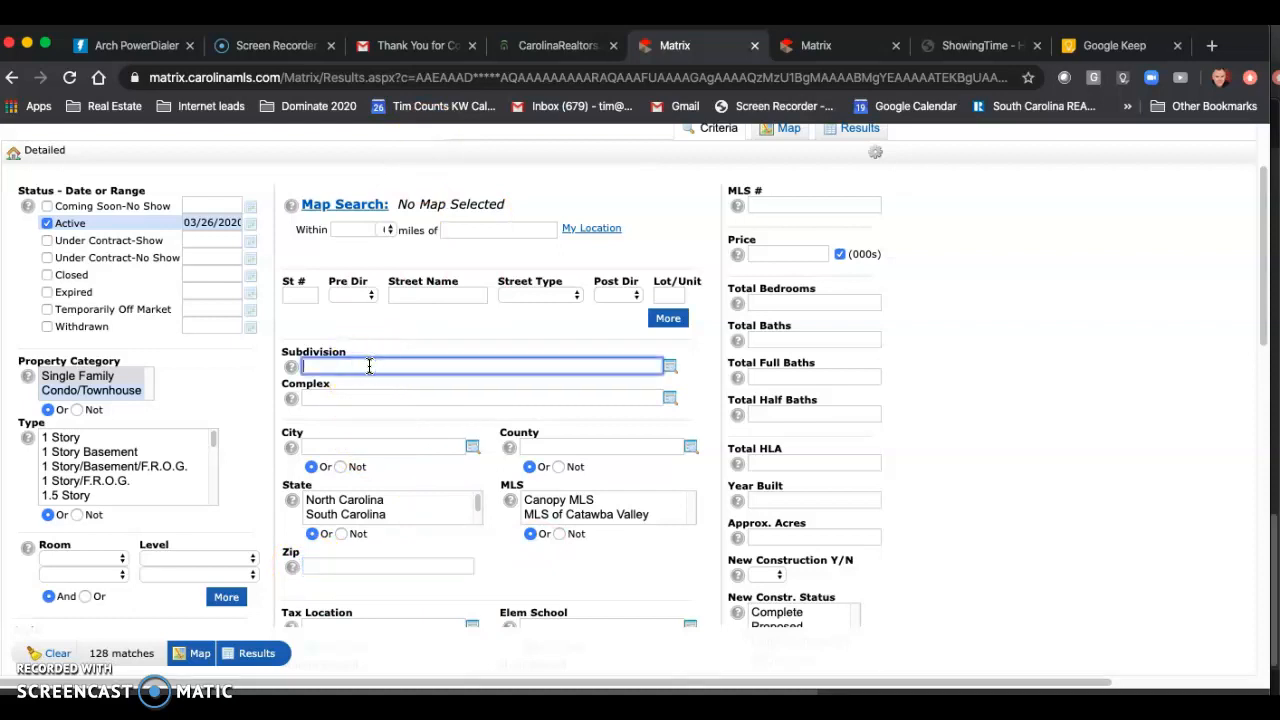
pyautogui.write('tega cay')
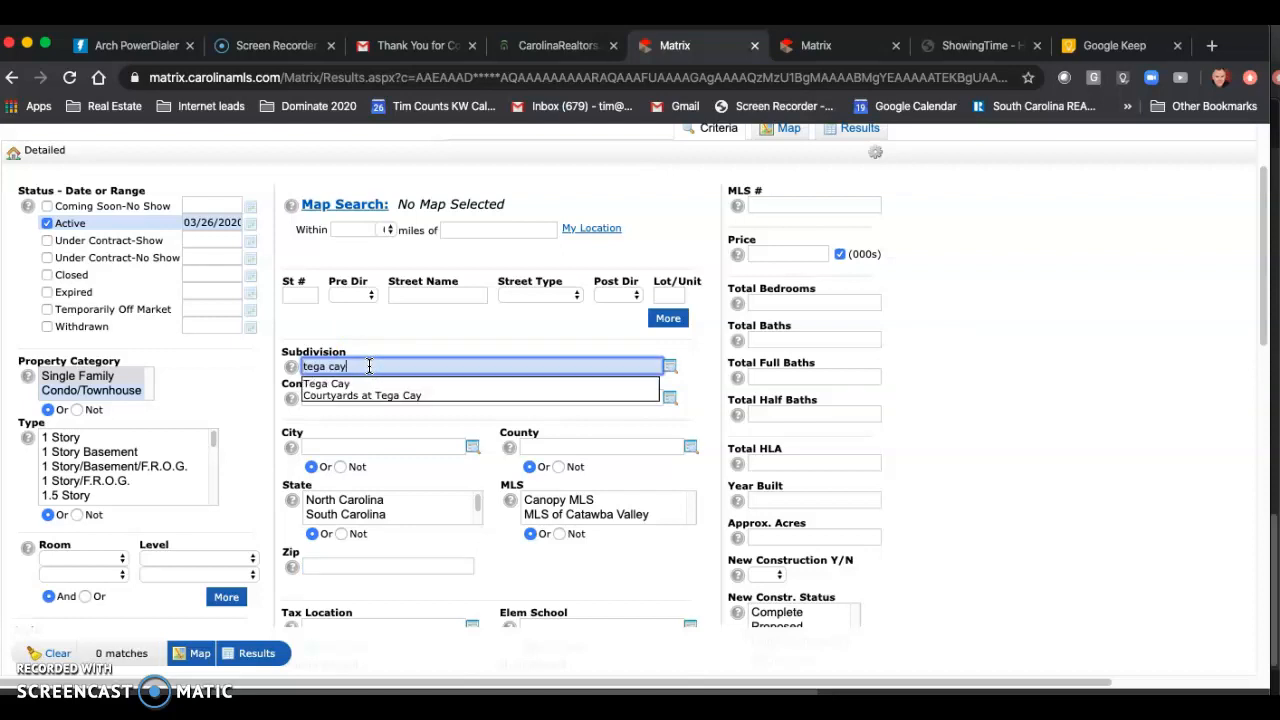
pyautogui.click(355, 384)
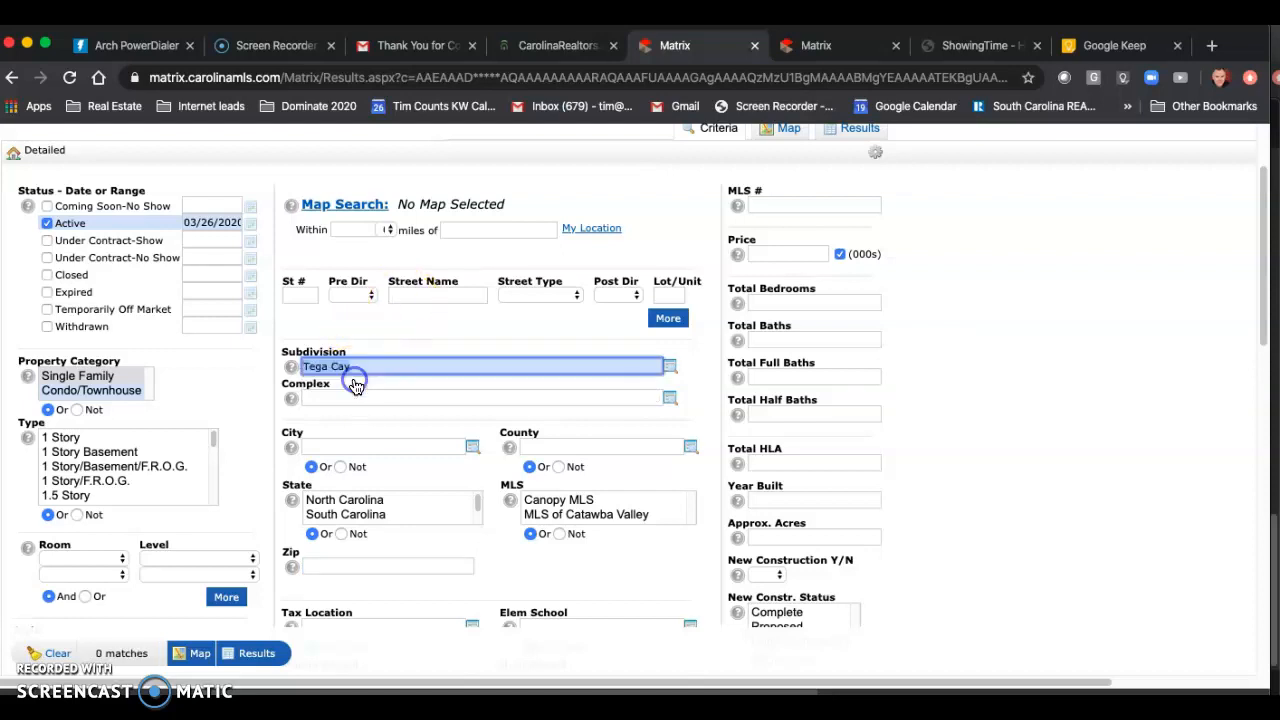
pyautogui.click(424, 664)
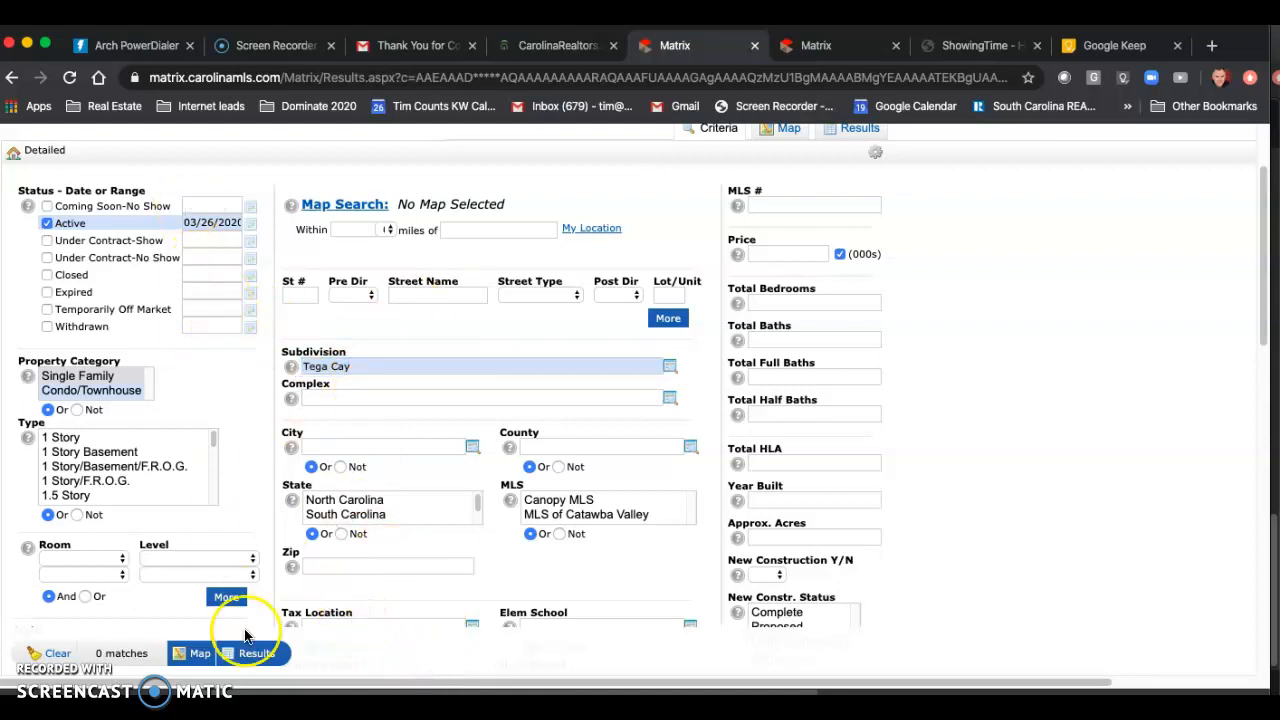
pyautogui.click(140, 655)
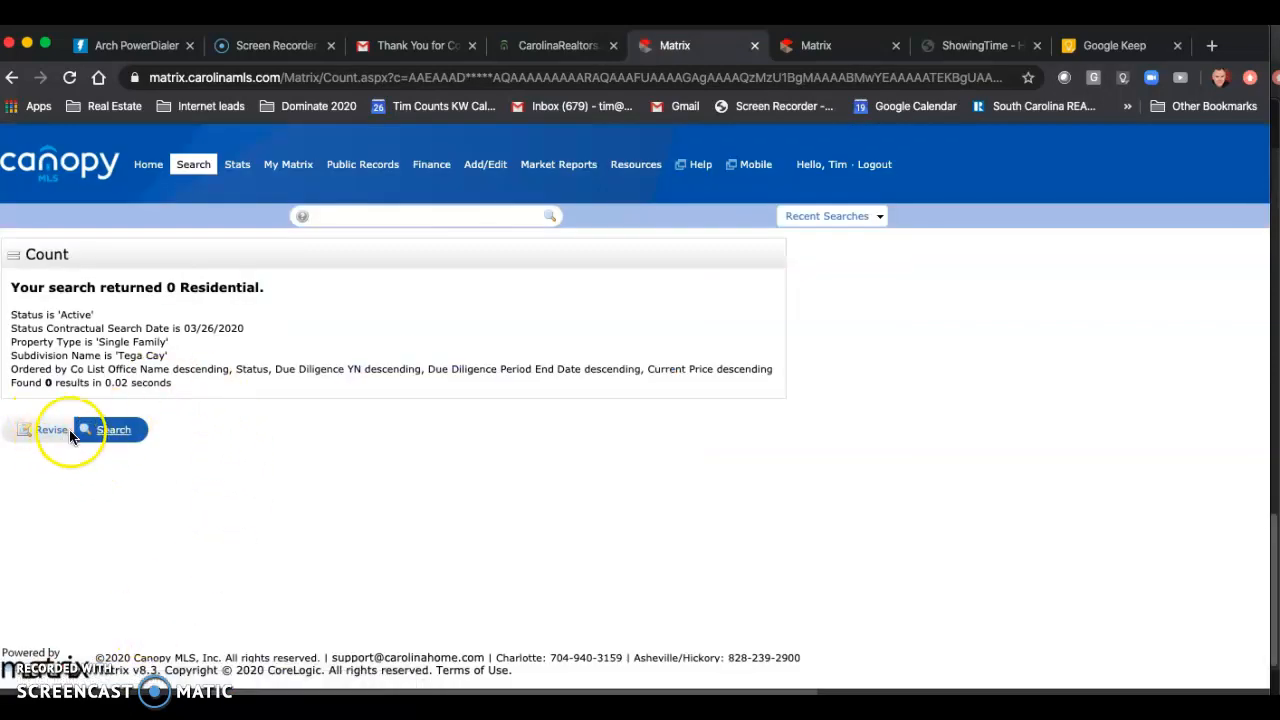
# Step: Revise the search criteria and replace the subdivision with Massey
pyautogui.click(55, 432)
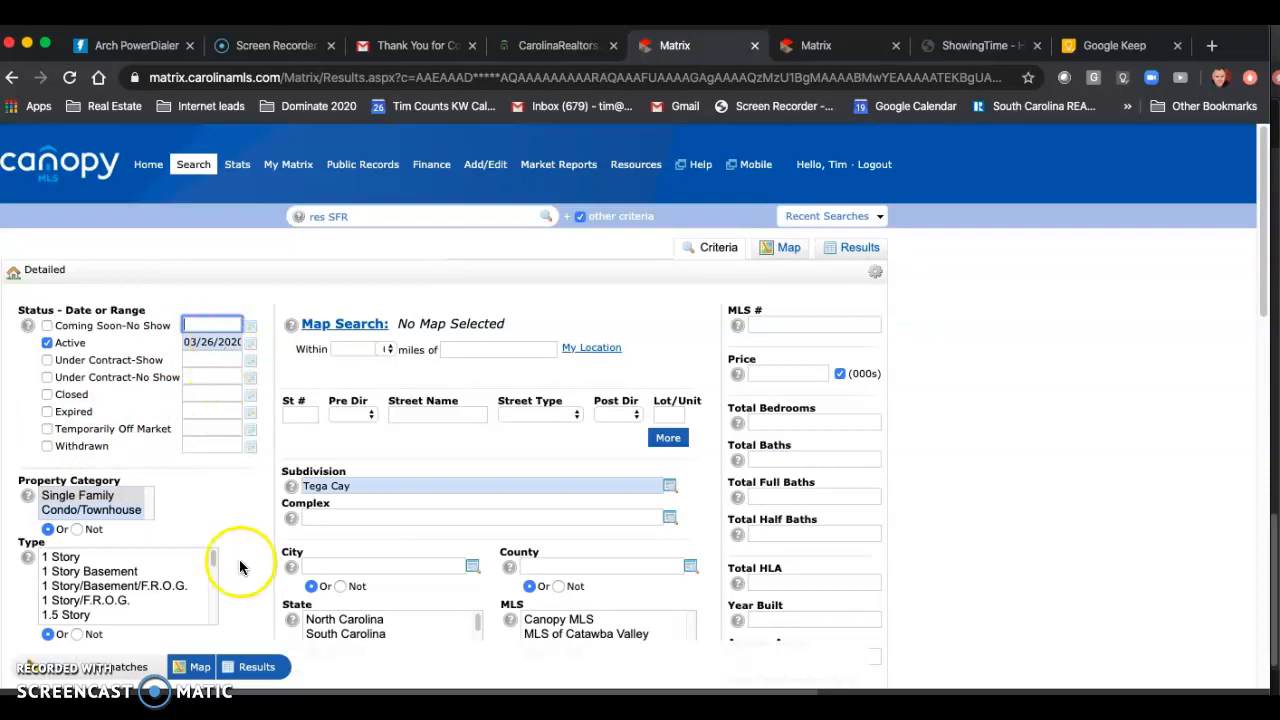
pyautogui.scroll(-3, 234, 560)
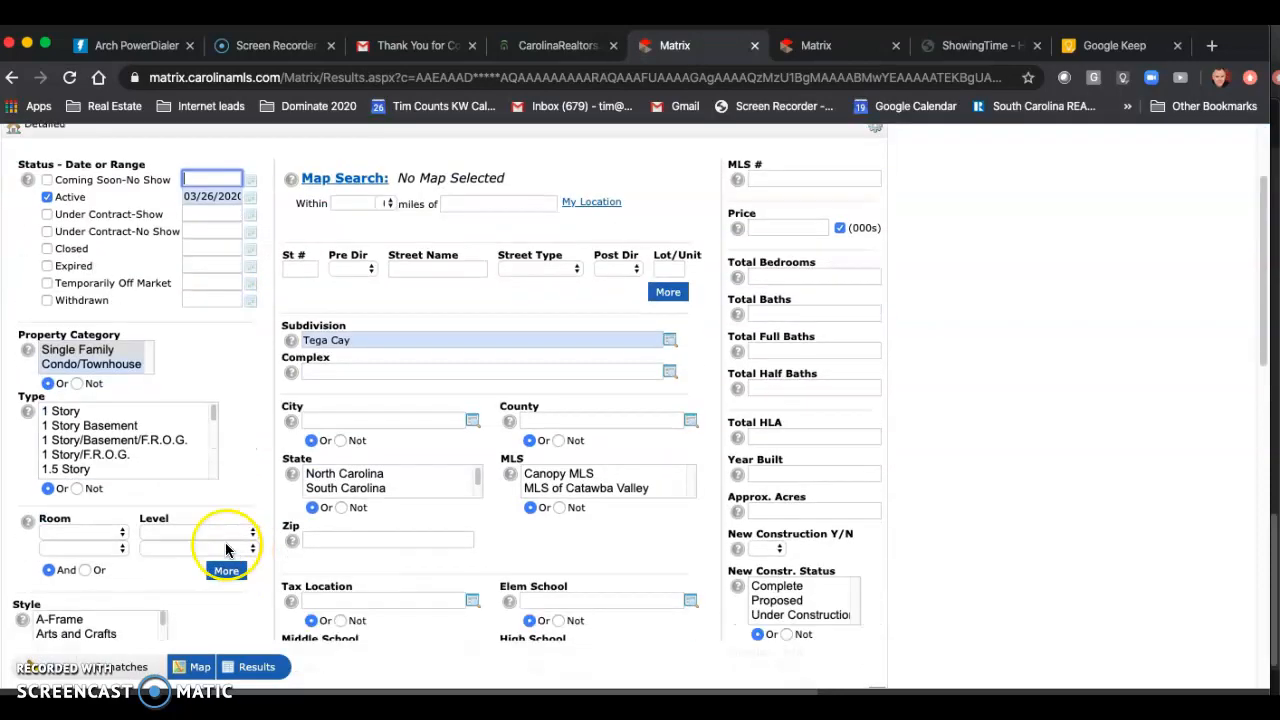
pyautogui.tripleClick(451, 340)
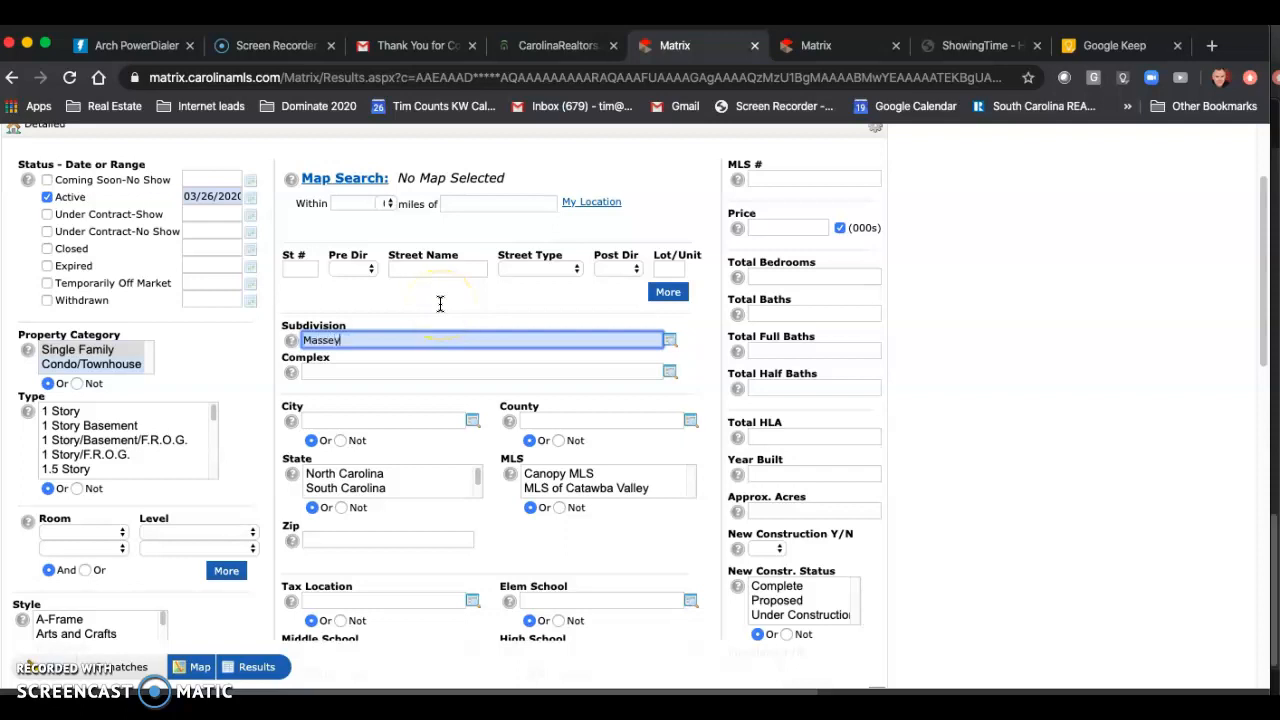
pyautogui.click(327, 356)
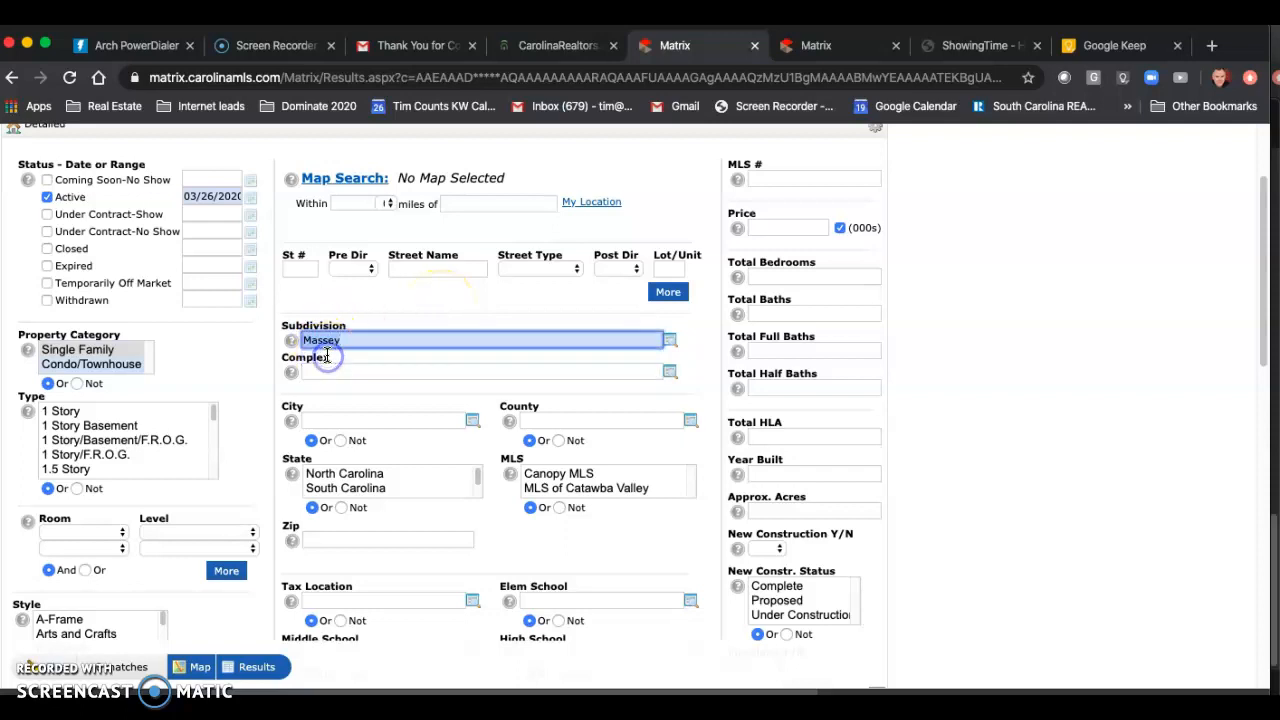
# Step: Replace the Active status with Under Contract-Show and Under Contract-No Show, both dated 03/26/2020
pyautogui.click(348, 431)
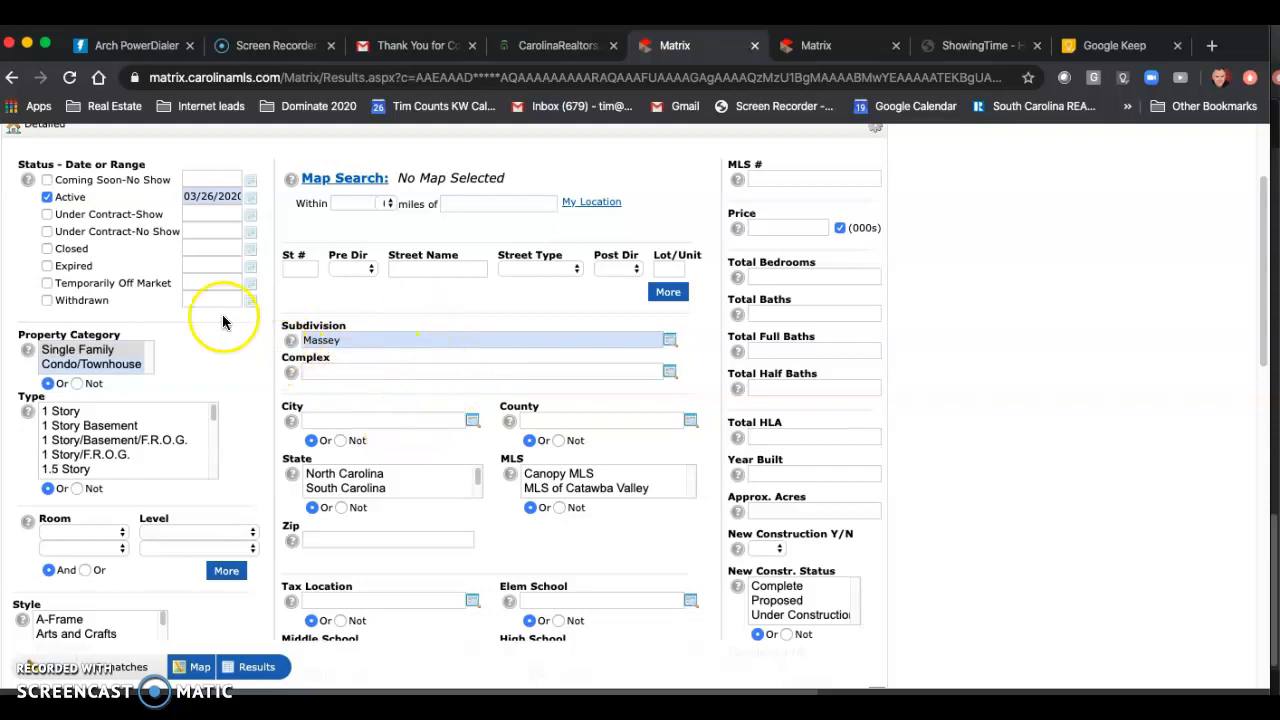
pyautogui.click(47, 214)
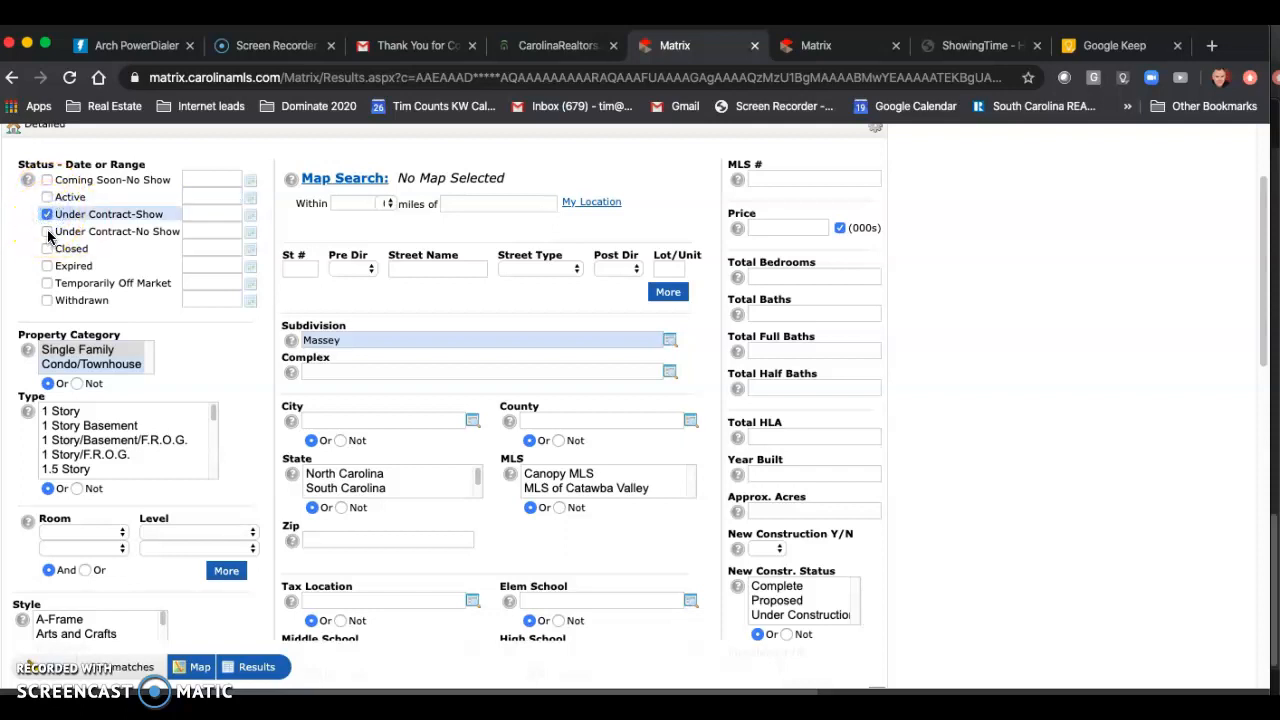
pyautogui.click(47, 231)
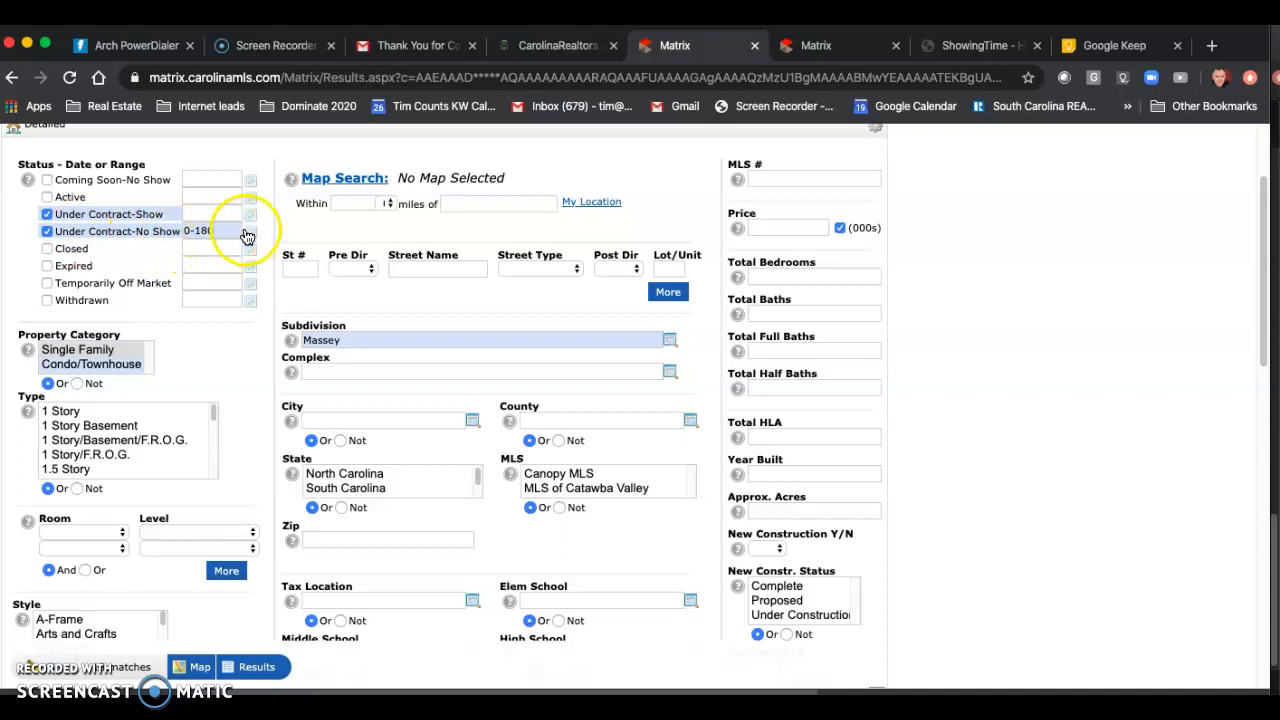
pyautogui.click(250, 232)
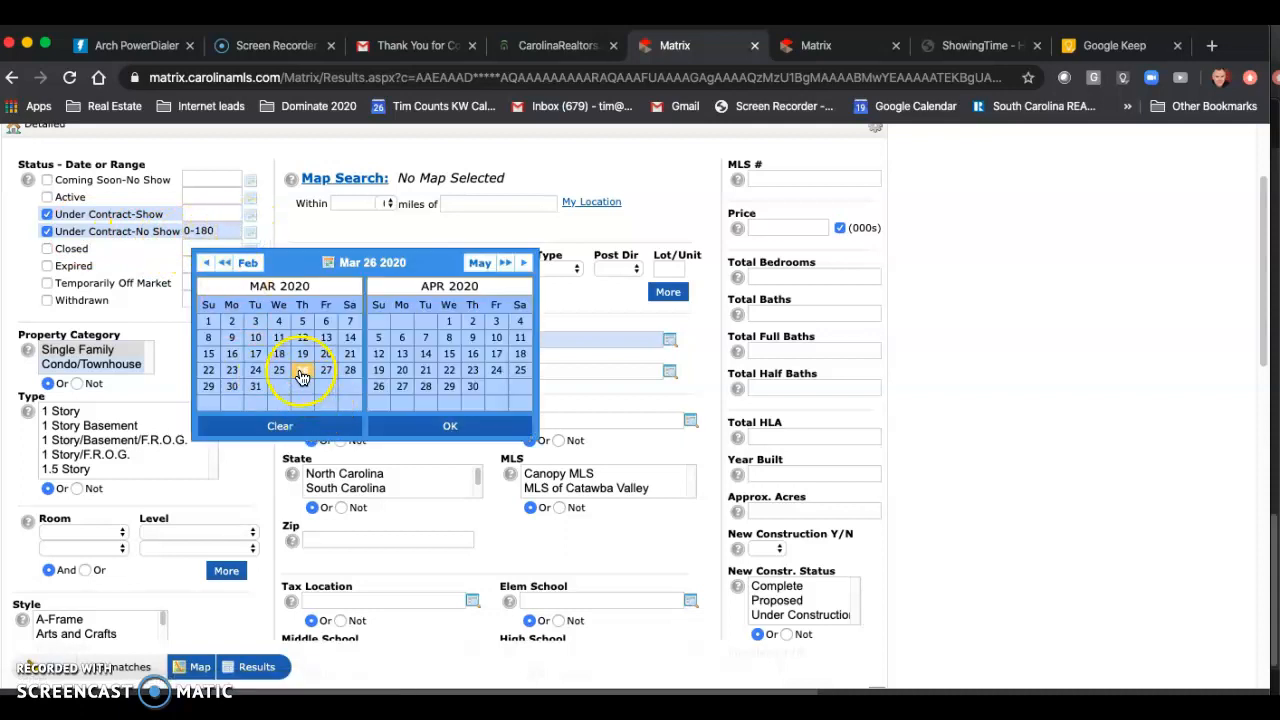
pyautogui.click(250, 213)
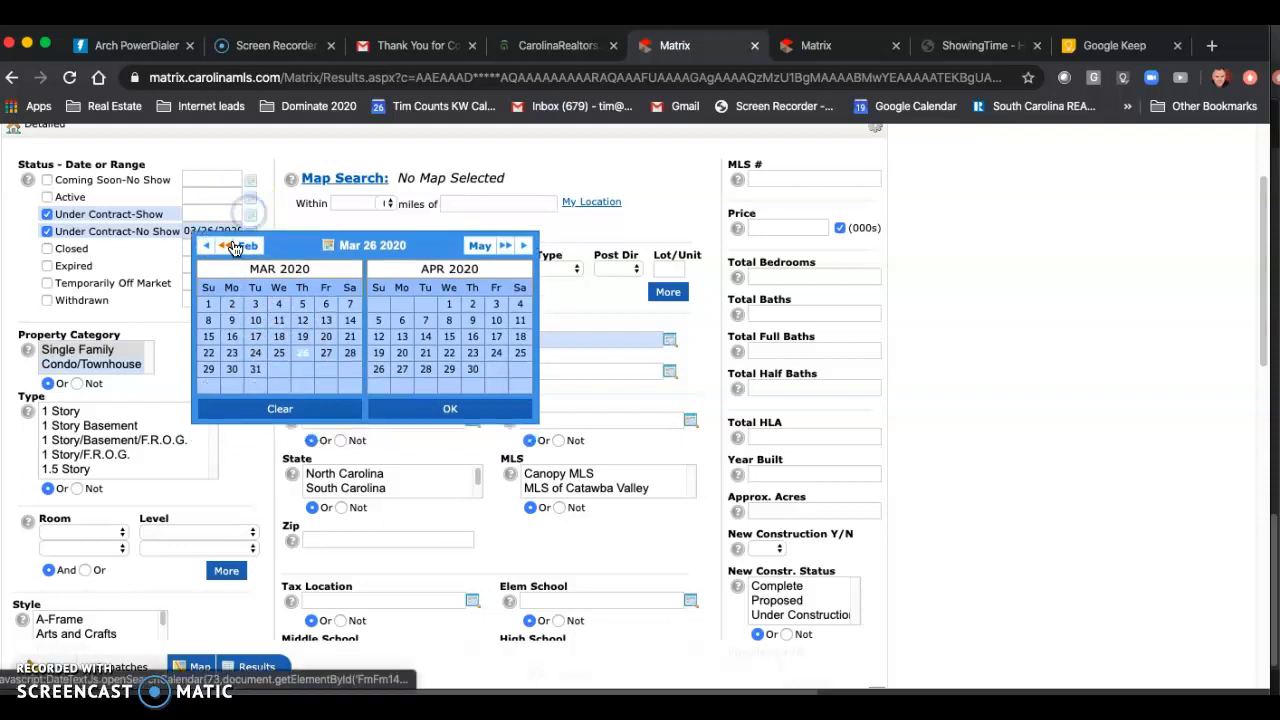
pyautogui.click(302, 352)
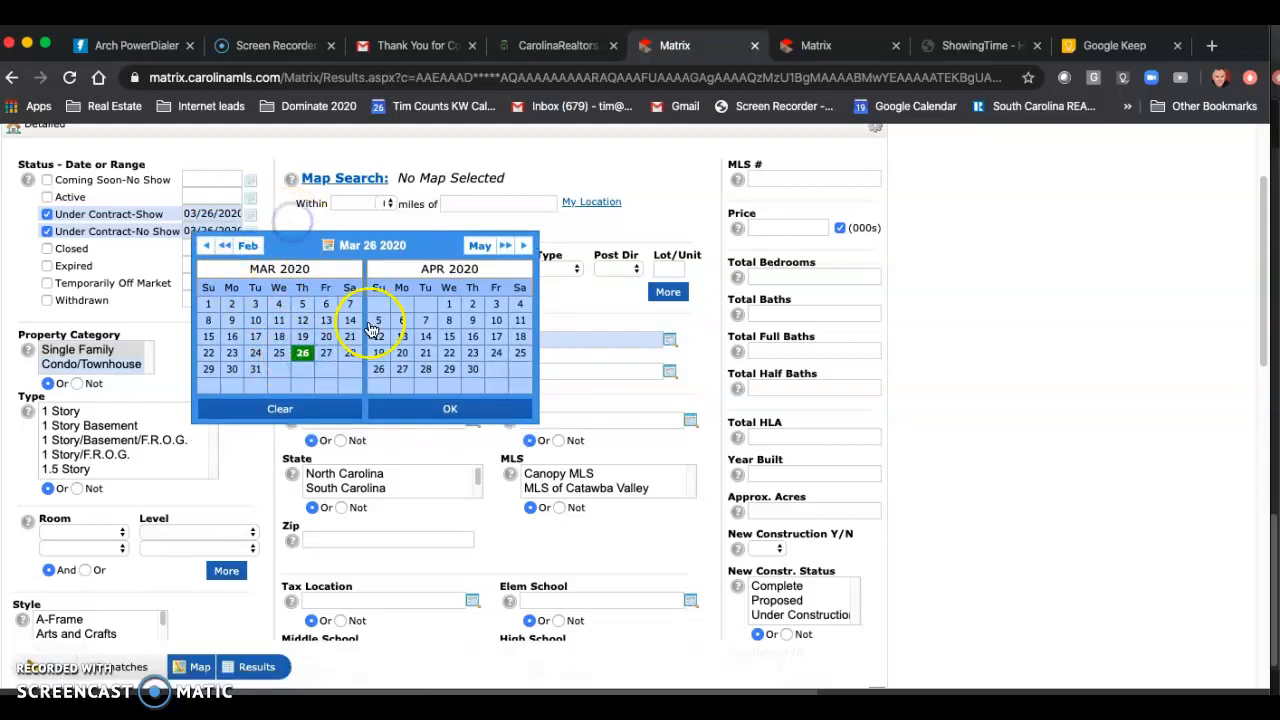
pyautogui.click(642, 450)
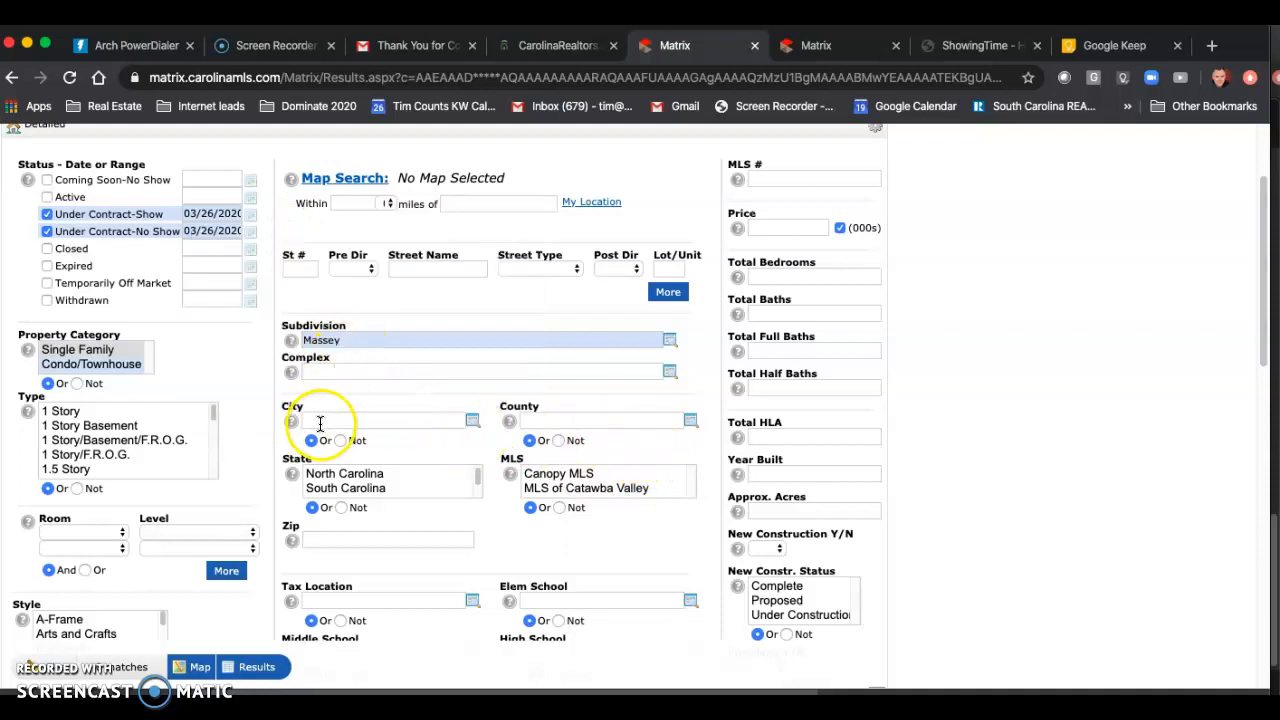
# Step: Paste the zip code list beginning 28105, 28110, 28134, 28173 into the criteria and clear the Massey subdivision
pyautogui.click(354, 340)
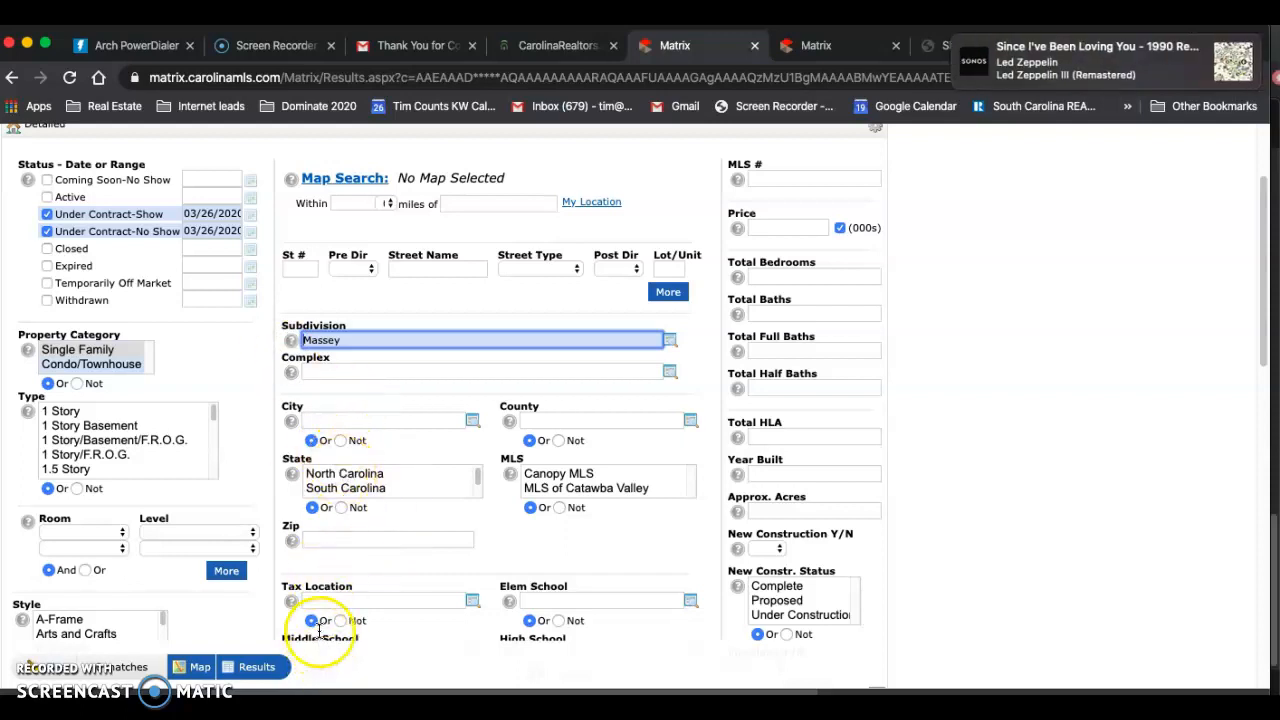
pyautogui.click(318, 540)
pyautogui.rightClick(314, 540)
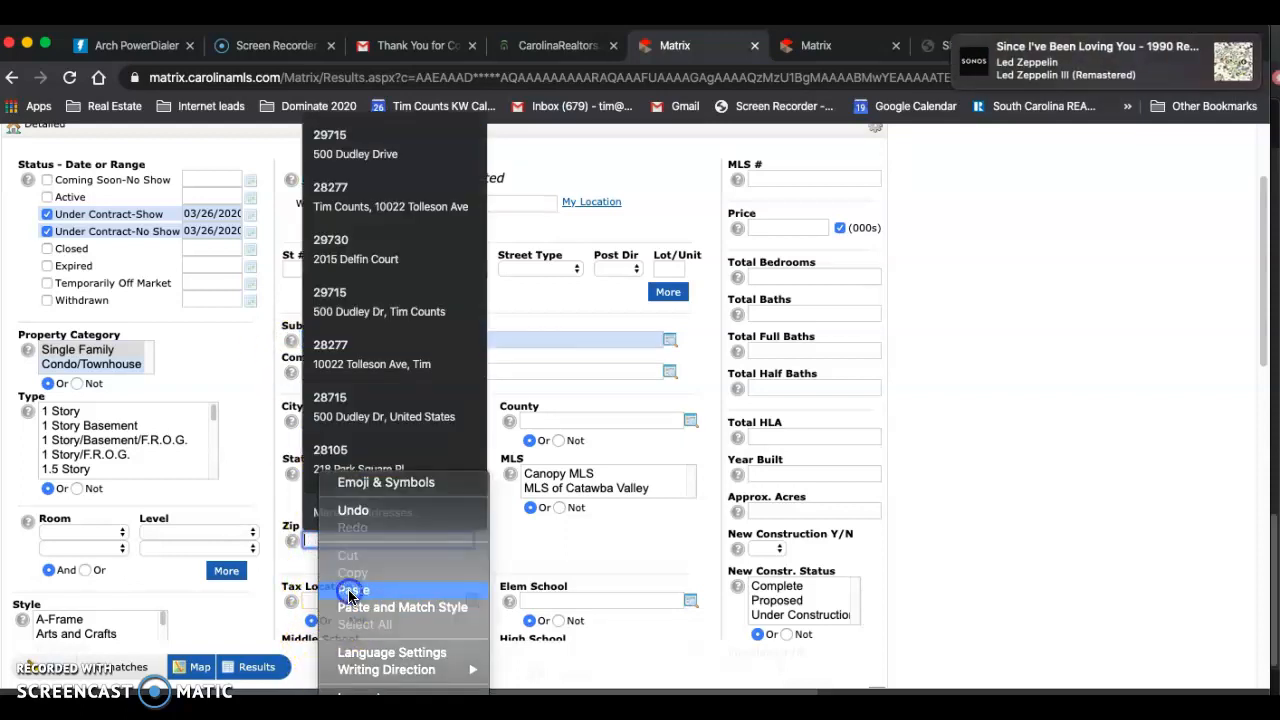
pyautogui.click(352, 590)
pyautogui.doubleClick(349, 340)
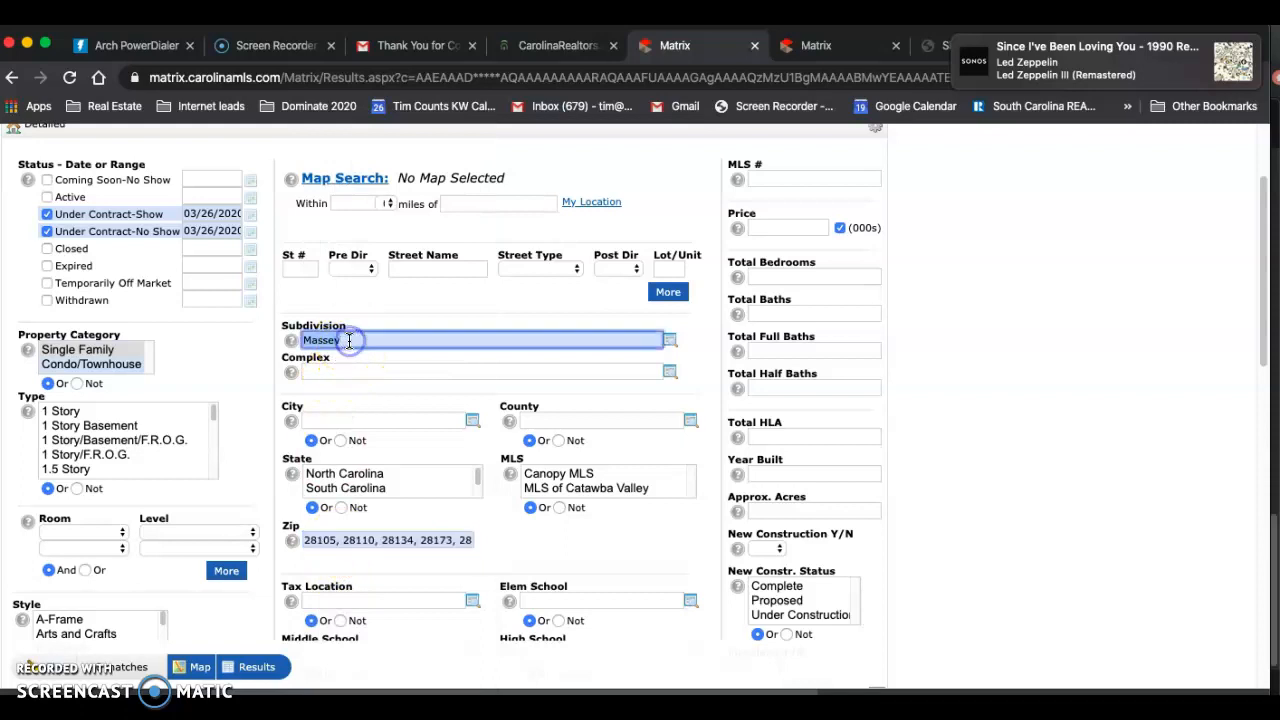
pyautogui.press('BackSpace')
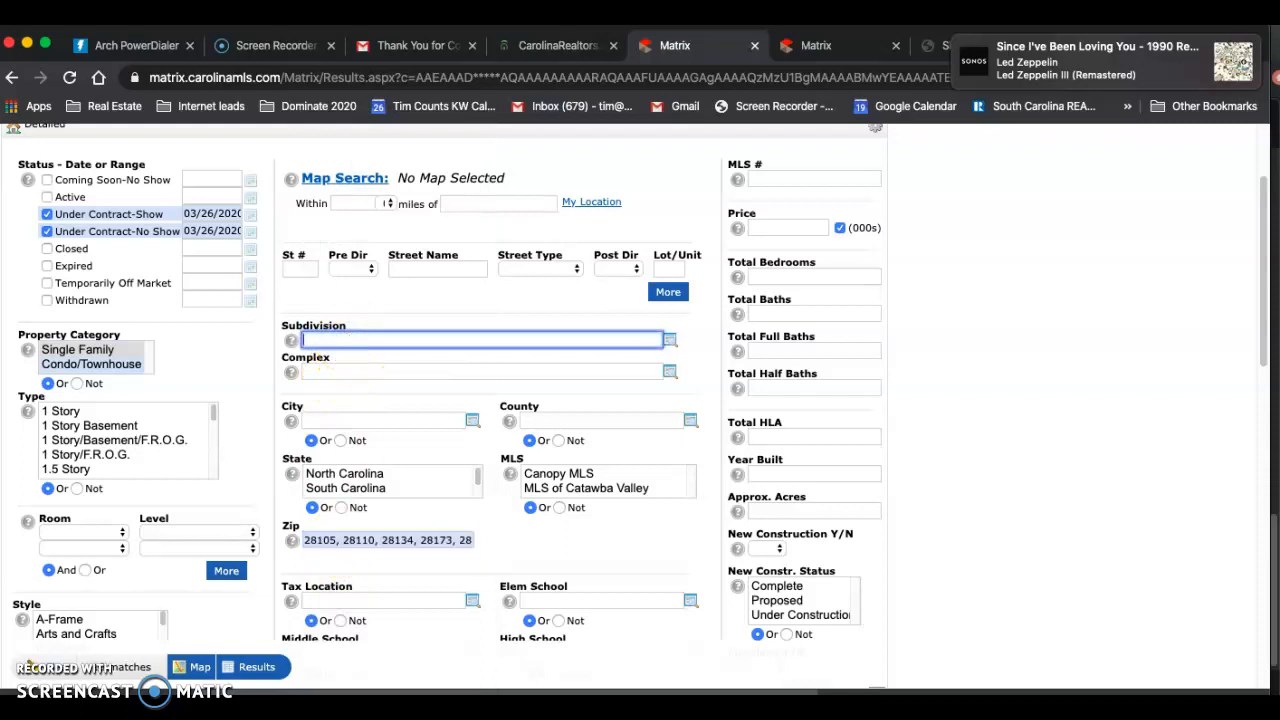
# Step: Get the count of matching under-contract listings and run the search to list them
pyautogui.click(369, 652)
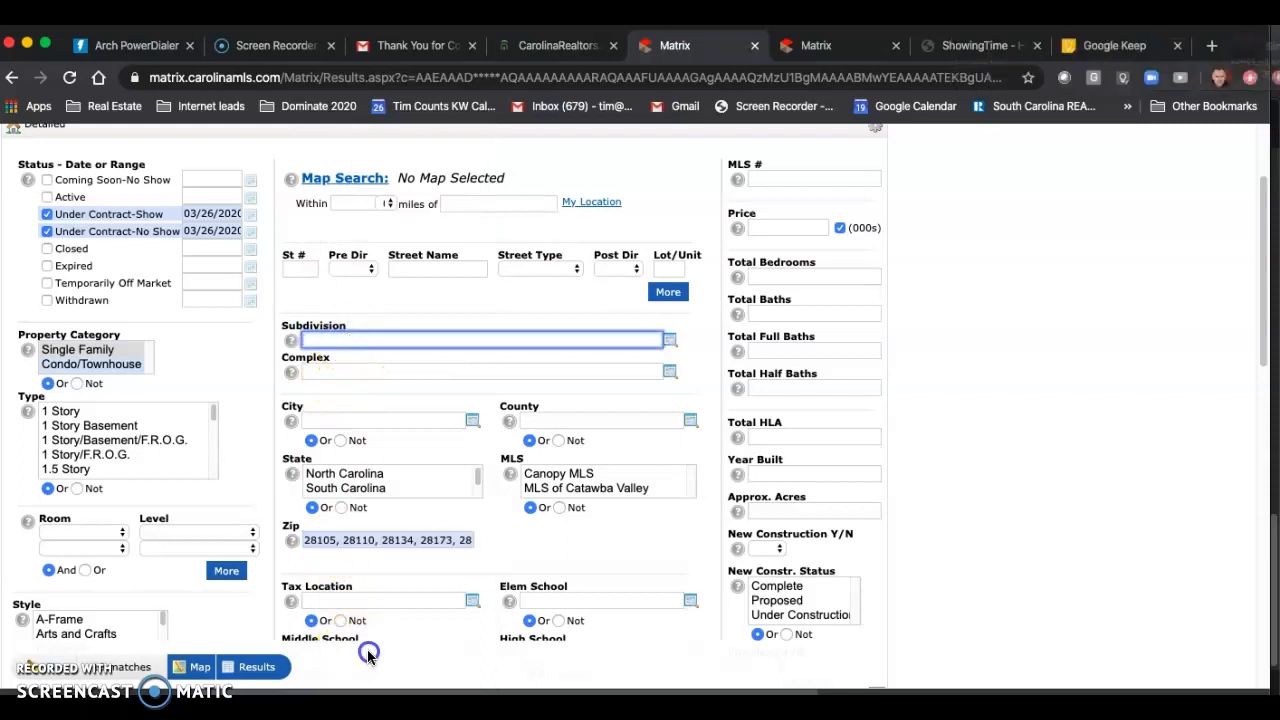
pyautogui.click(120, 678)
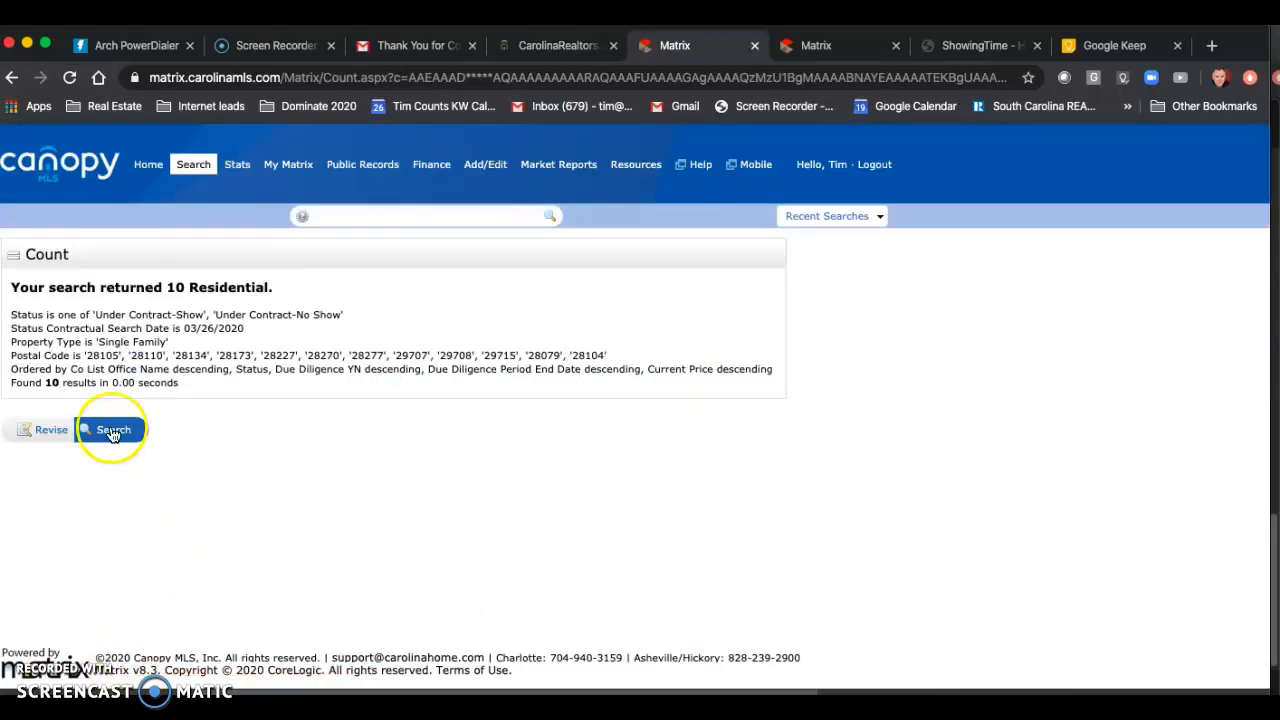
pyautogui.click(104, 433)
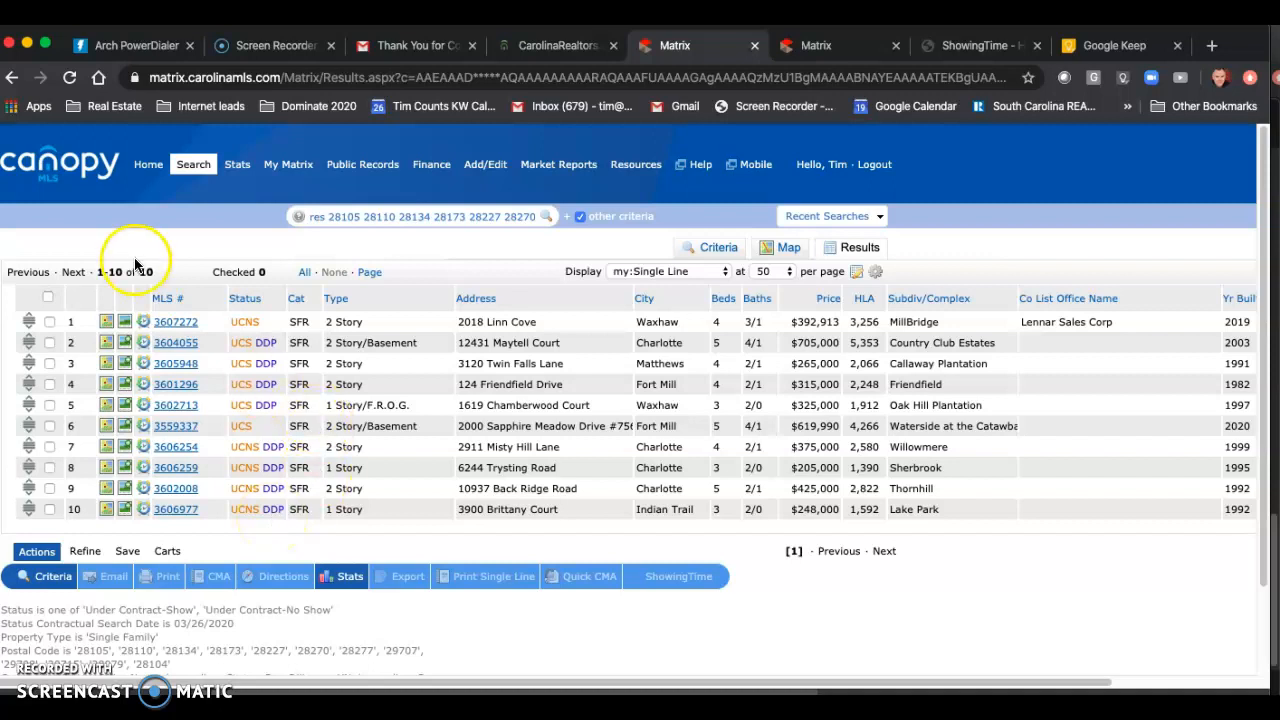
# Step: Start a new detailed residential search and paste the copied zip code list ending 29708, 29715, 28079, 28104
pyautogui.moveTo(167, 178)
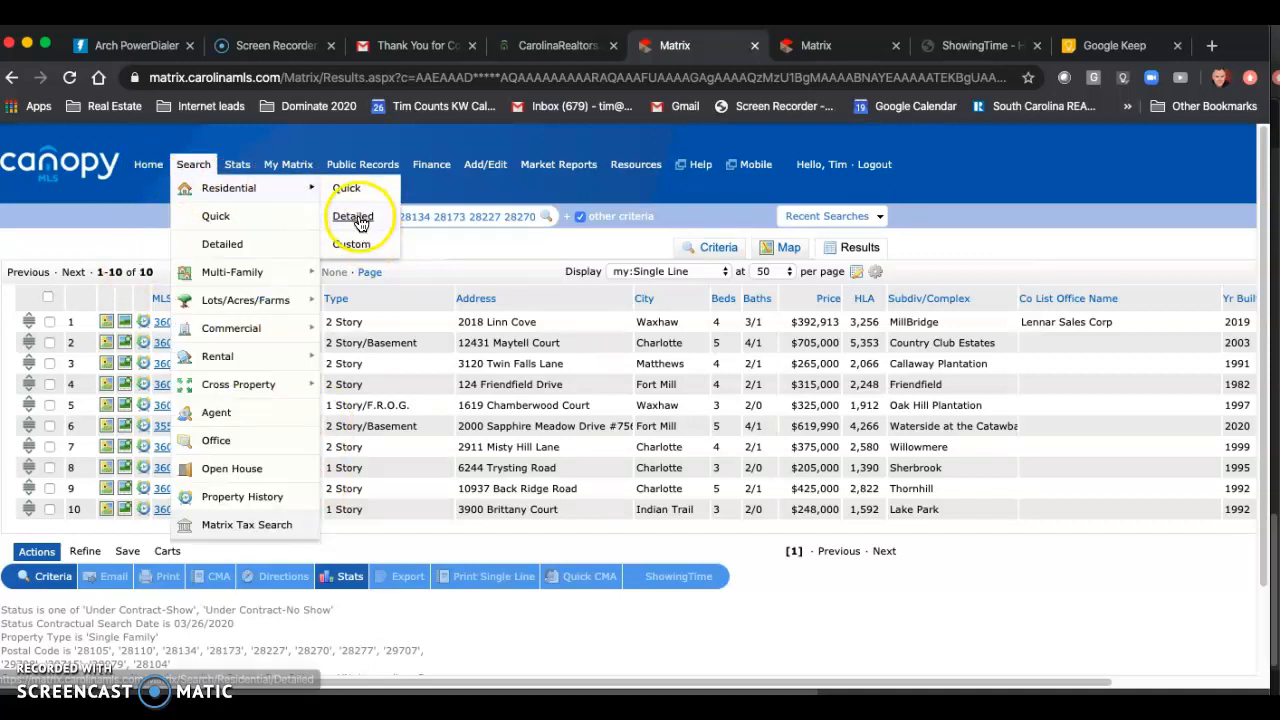
pyautogui.click(360, 222)
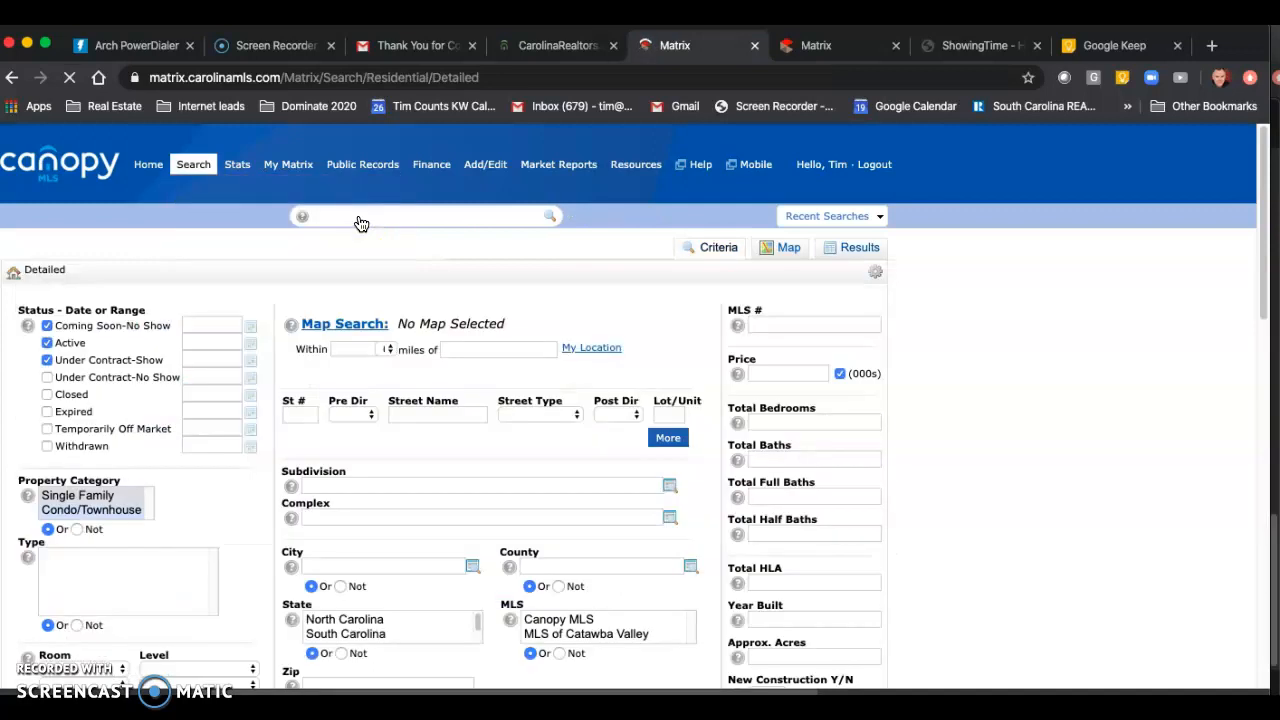
pyautogui.scroll(-5, 397, 534)
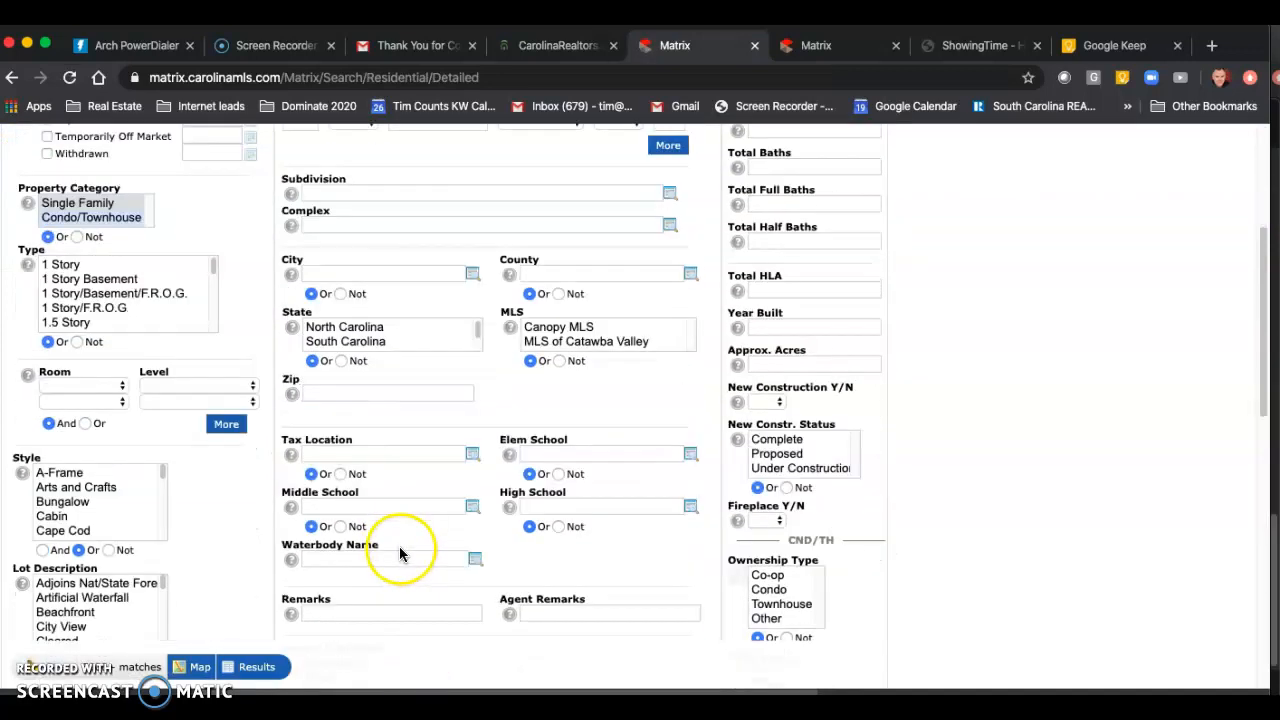
pyautogui.click(338, 395)
pyautogui.rightClick(339, 394)
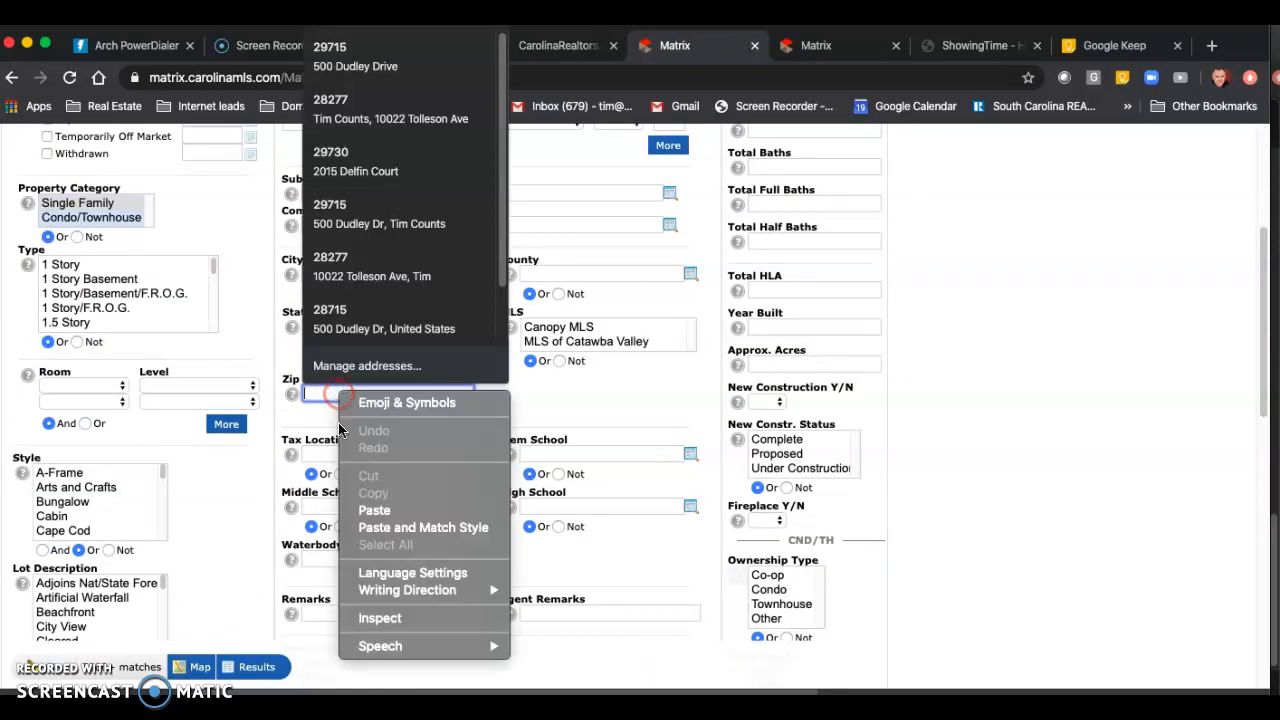
pyautogui.click(384, 519)
# Step: Limit the status to Active only, with no date, and list the matching results
pyautogui.scroll(5, 263, 366)
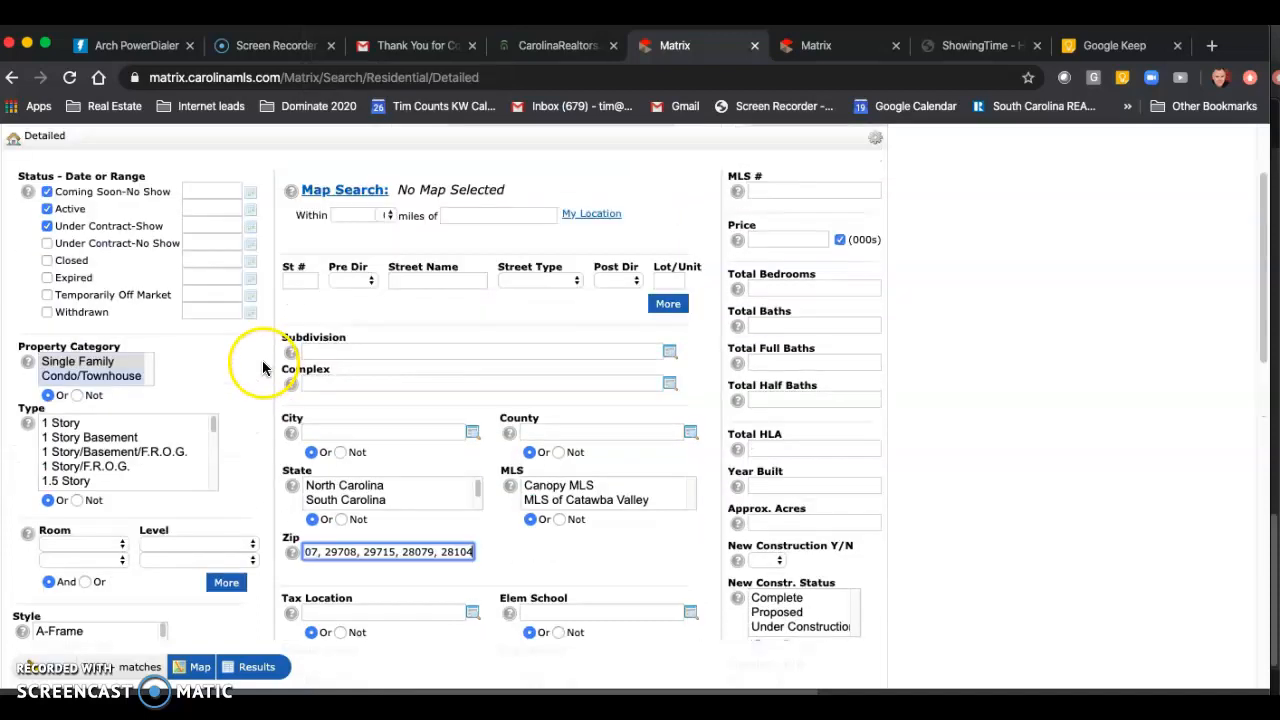
pyautogui.click(47, 310)
pyautogui.click(47, 327)
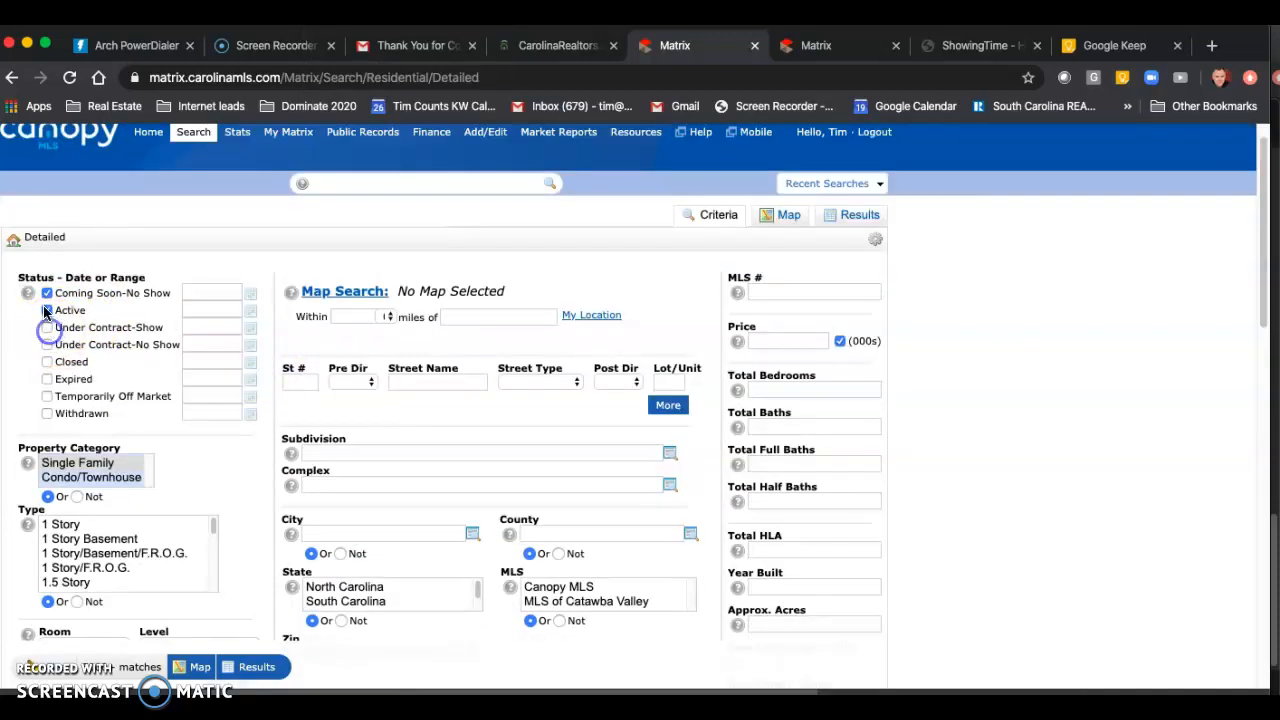
pyautogui.click(236, 592)
pyautogui.scroll(-1, 382, 594)
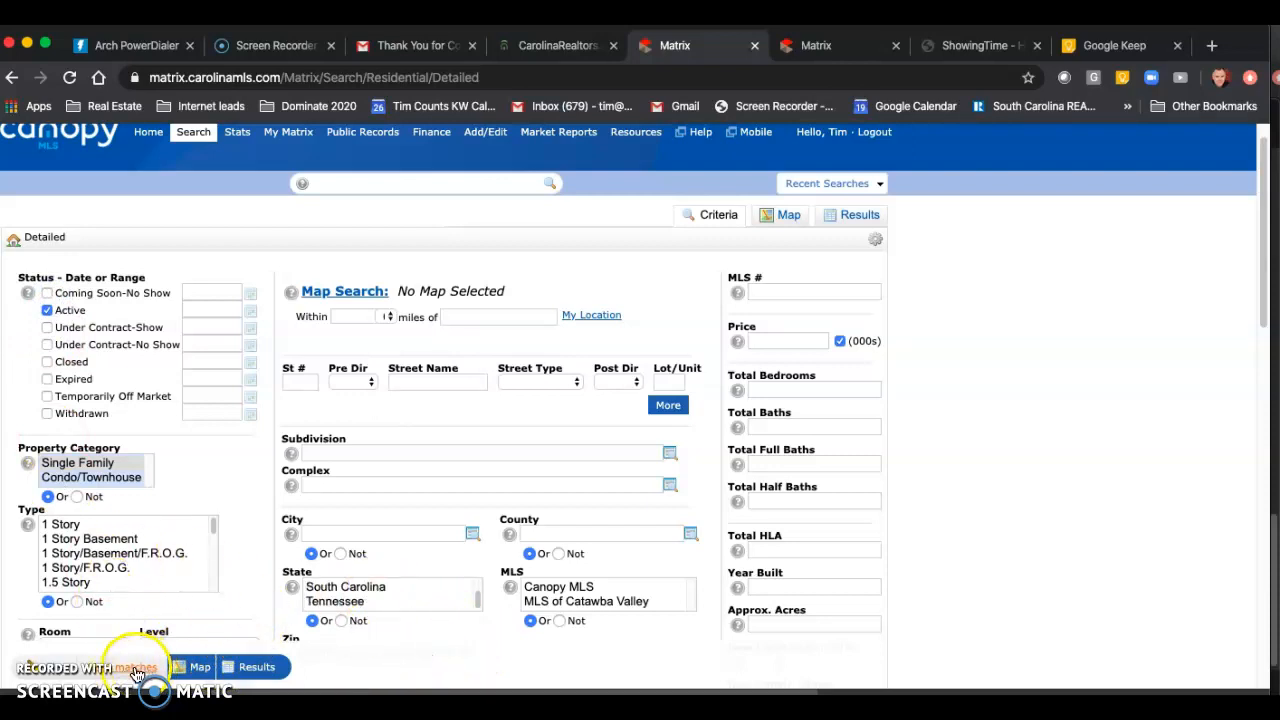
pyautogui.click(842, 217)
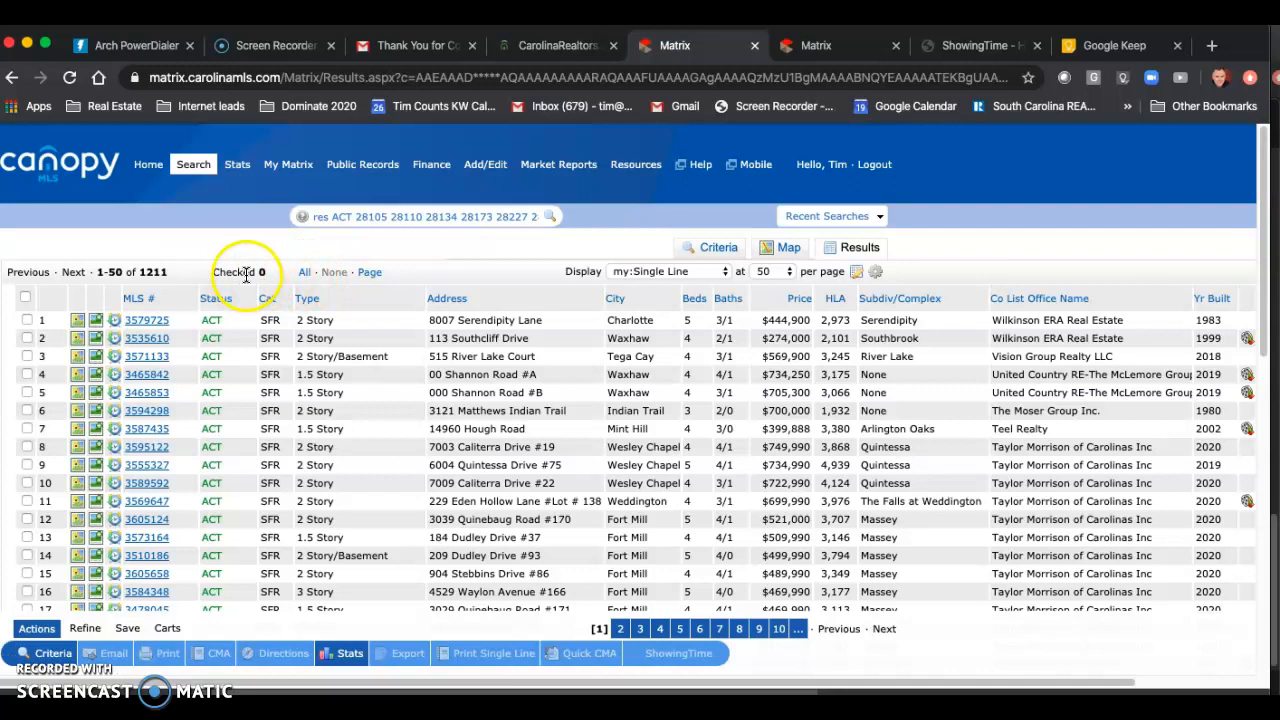
# Step: Select all the active listings found and view their statistics in tabular form
pyautogui.click(306, 274)
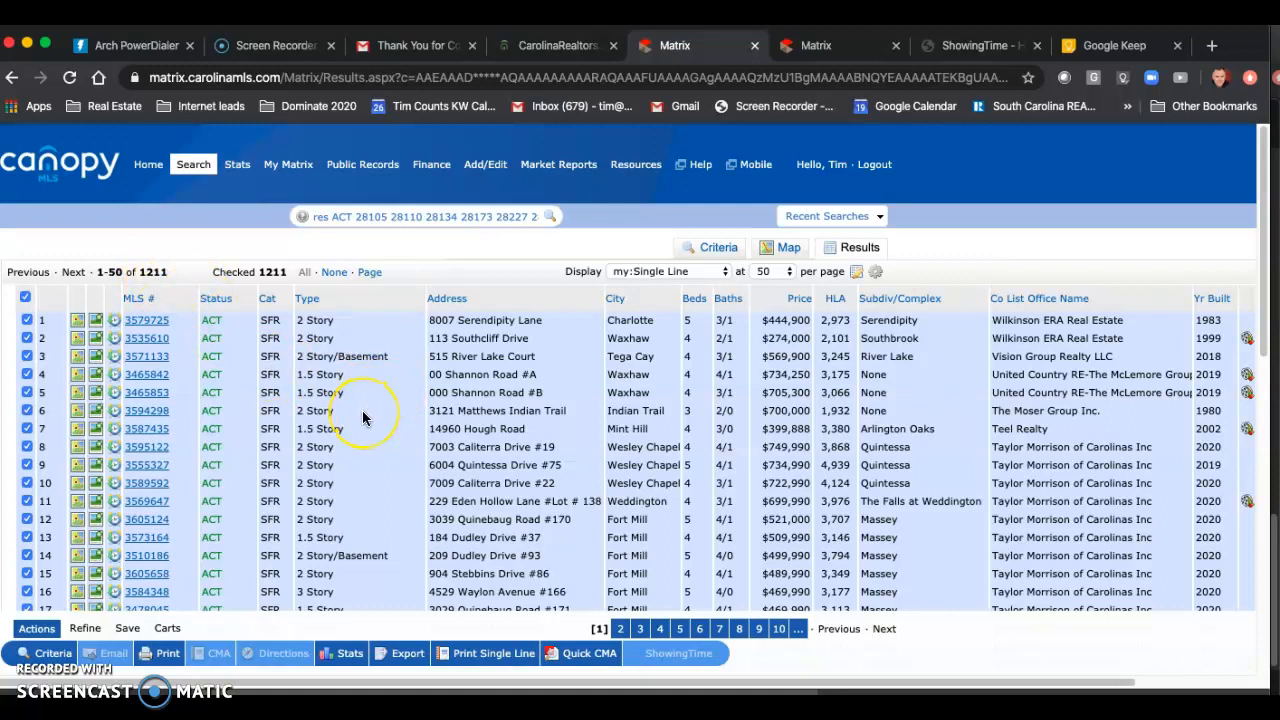
pyautogui.scroll(-5, 363, 418)
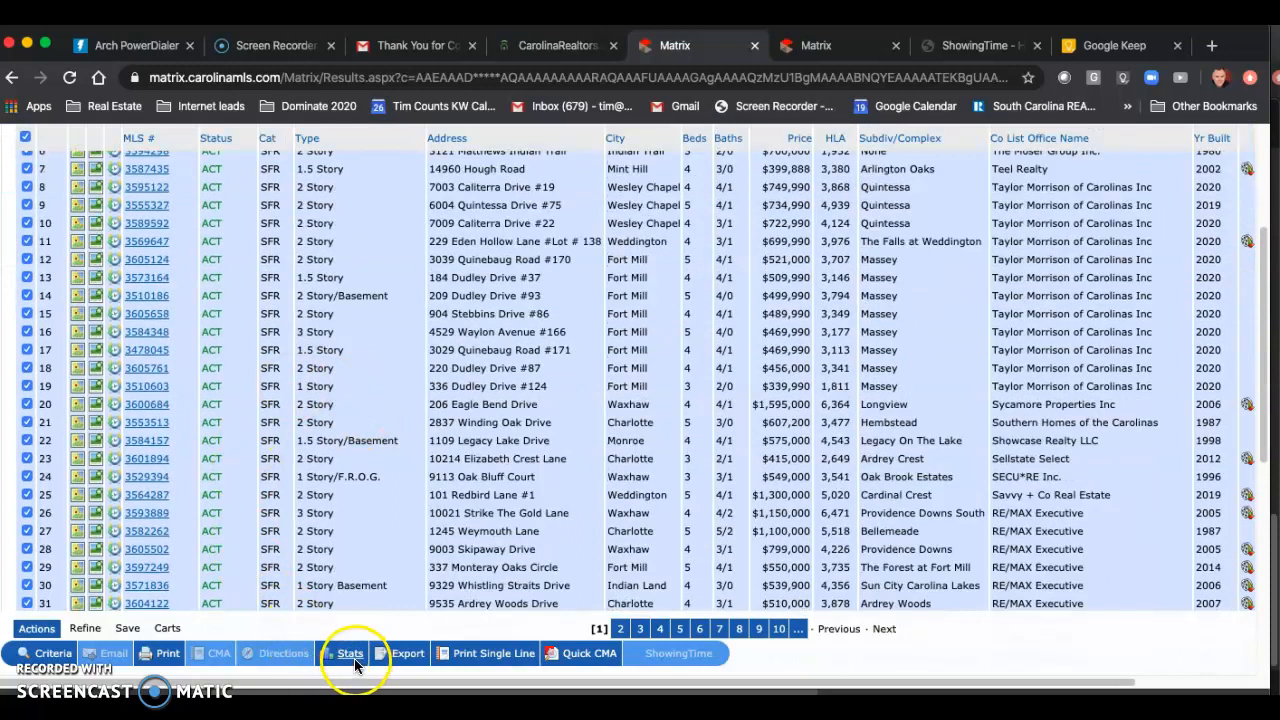
pyautogui.click(352, 660)
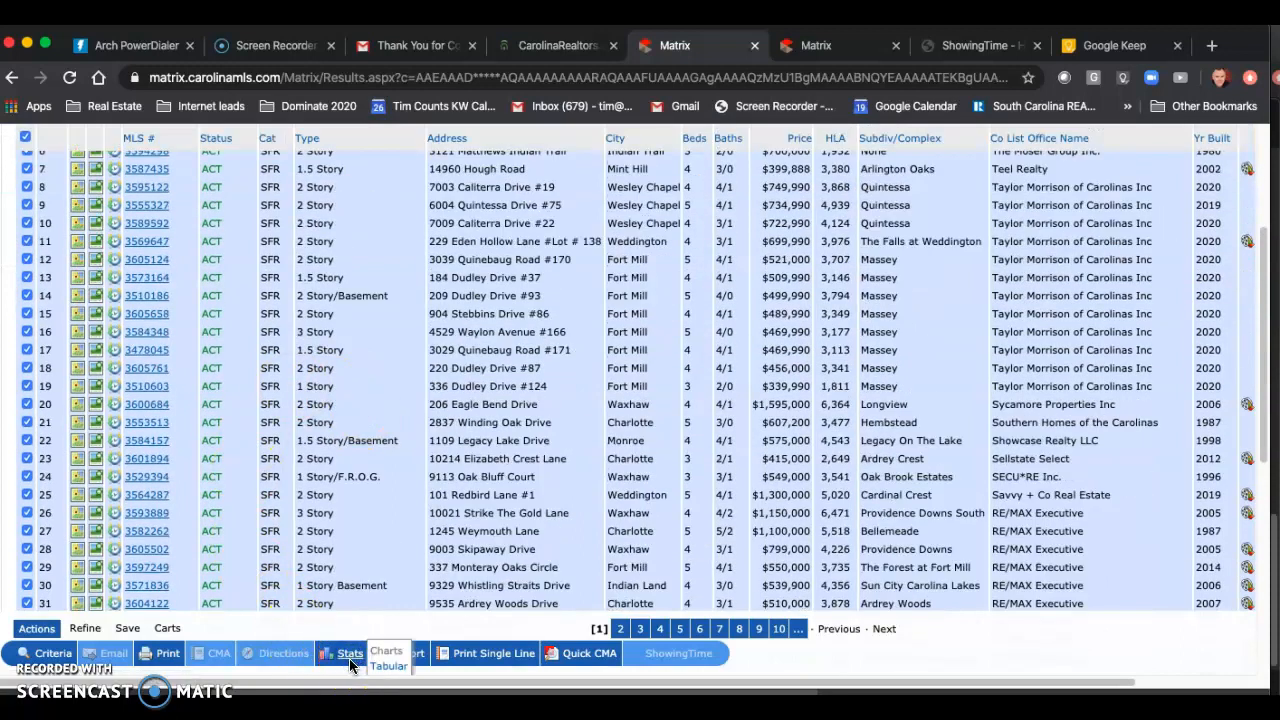
pyautogui.click(392, 670)
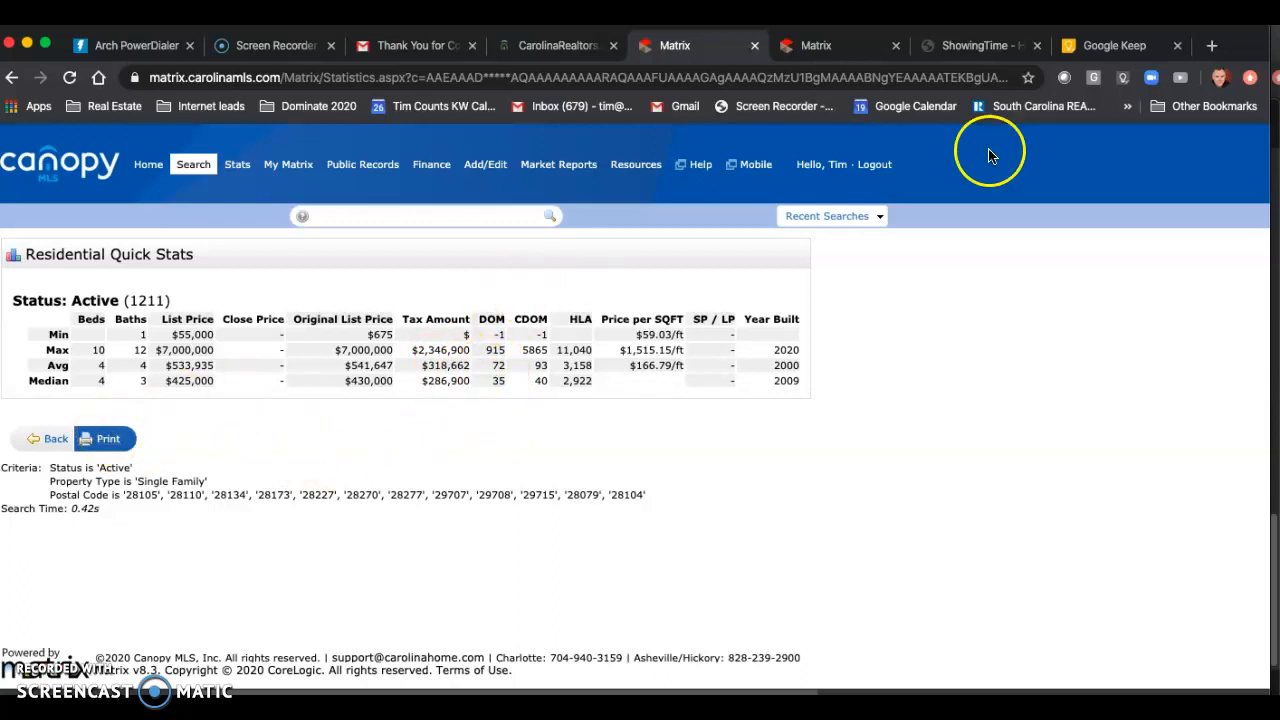
# Step: Switch to ShowingTime and open the Target Market Analysis report
pyautogui.click(963, 46)
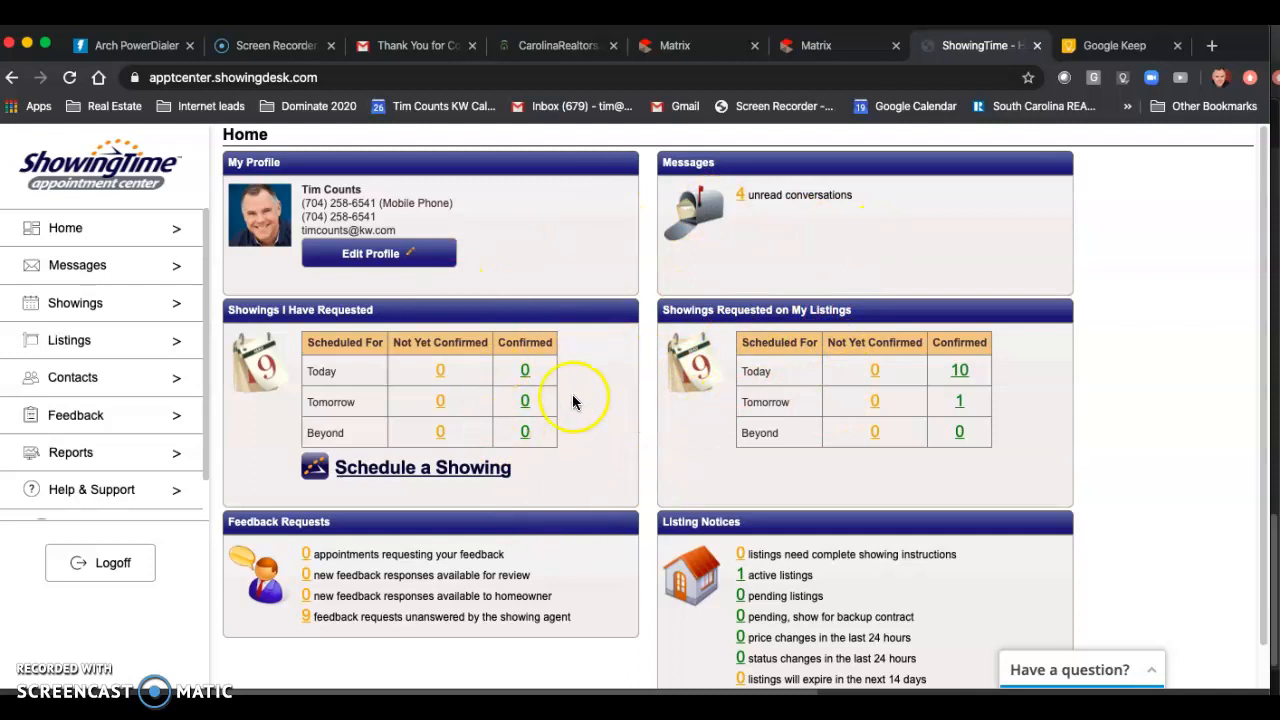
pyautogui.scroll(-1, 123, 414)
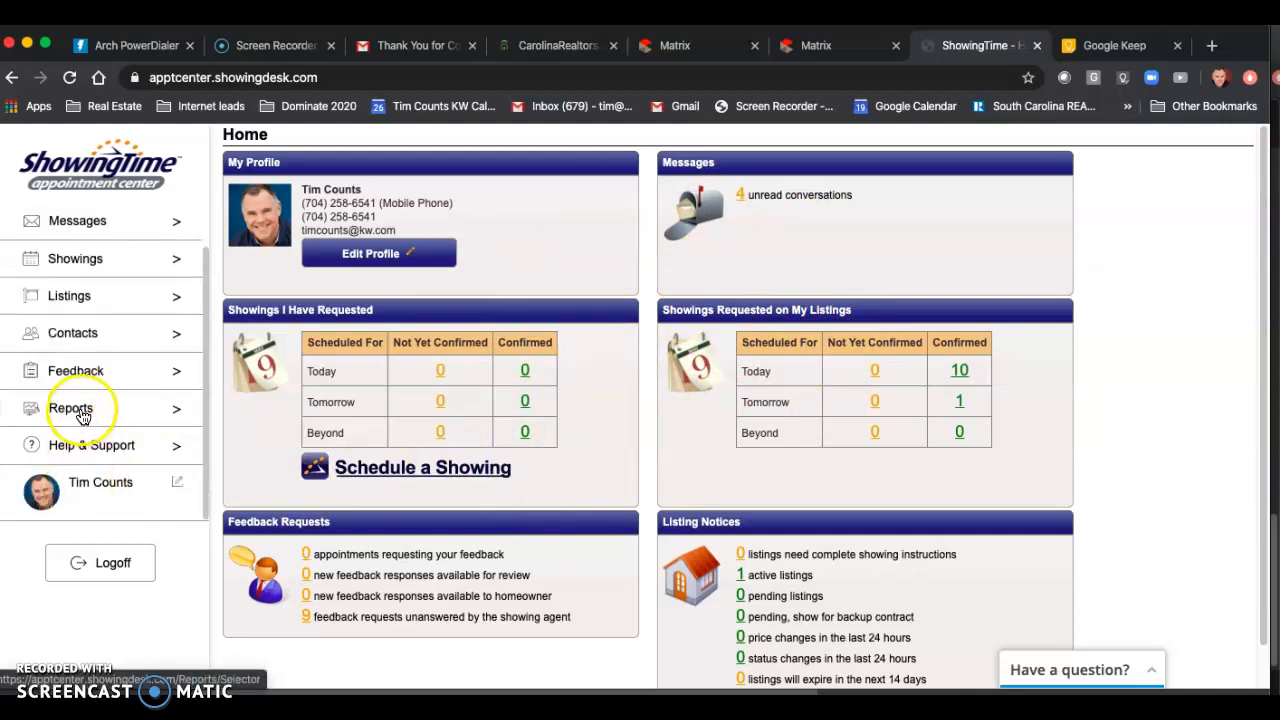
pyautogui.click(83, 414)
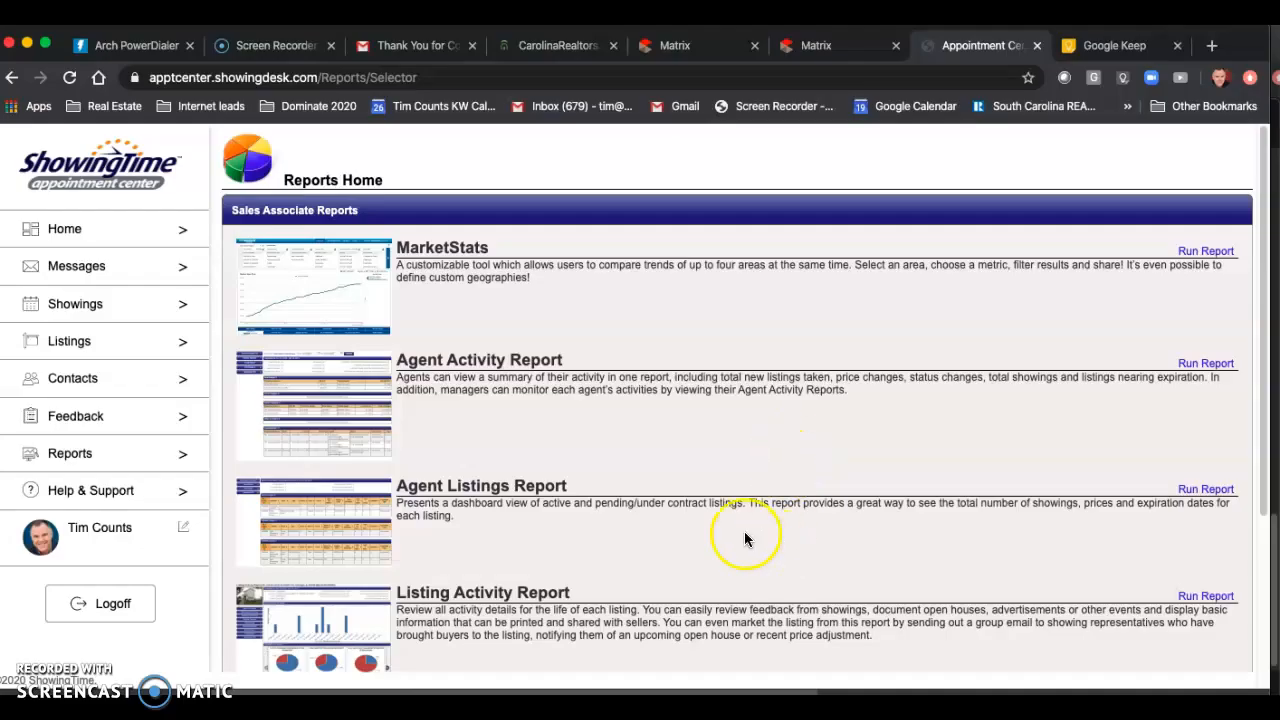
pyautogui.scroll(-5, 719, 486)
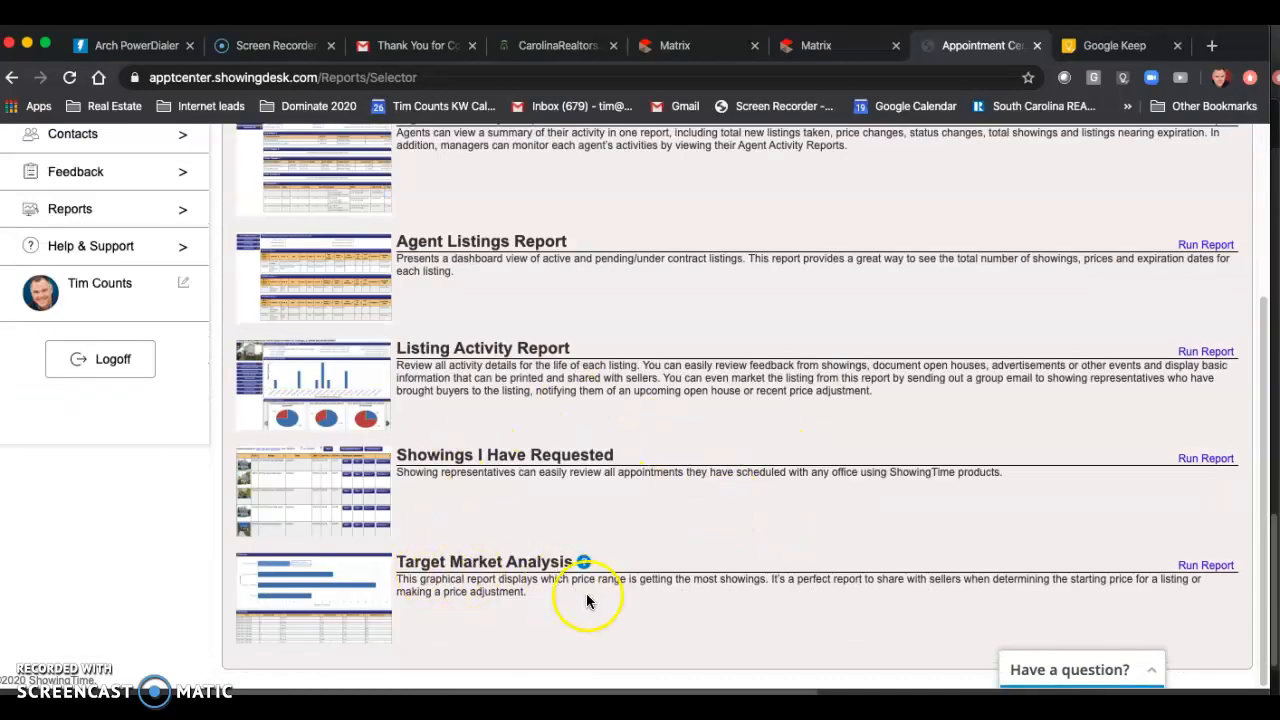
pyautogui.click(311, 590)
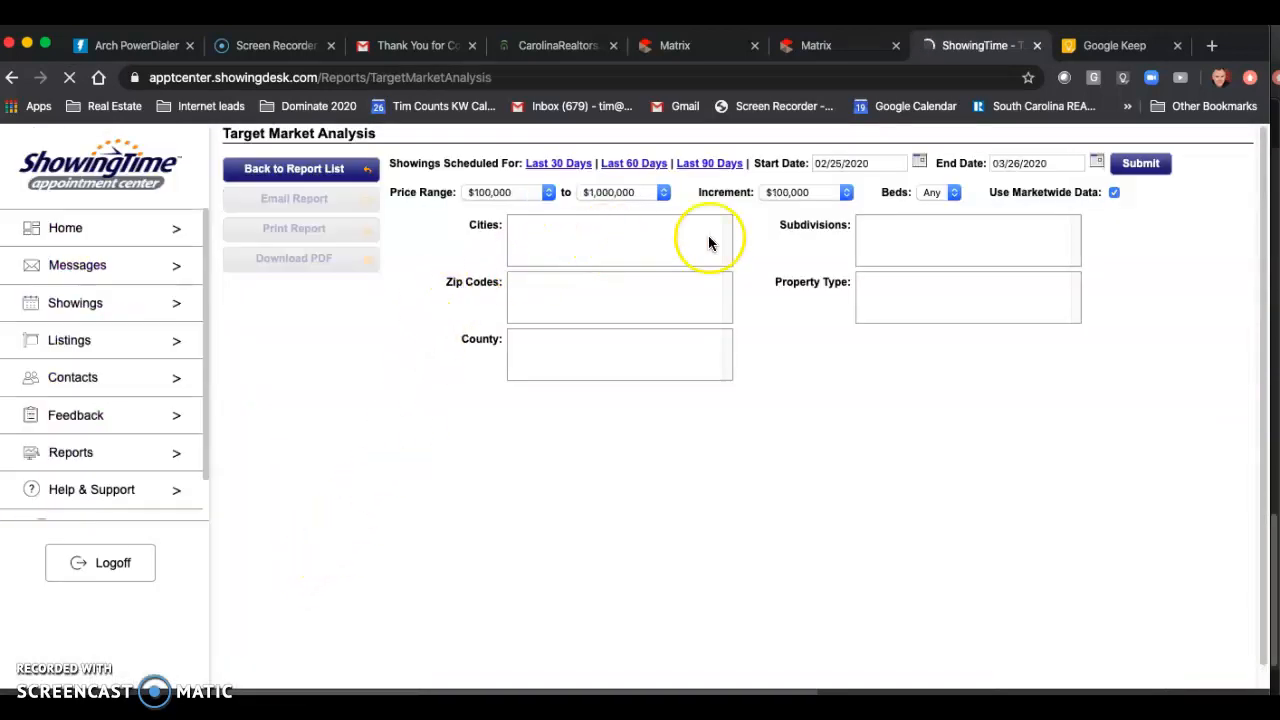
# Step: Add the MASSEY subdivision to the report criteria and generate the Target Market Analysis
pyautogui.click(918, 227)
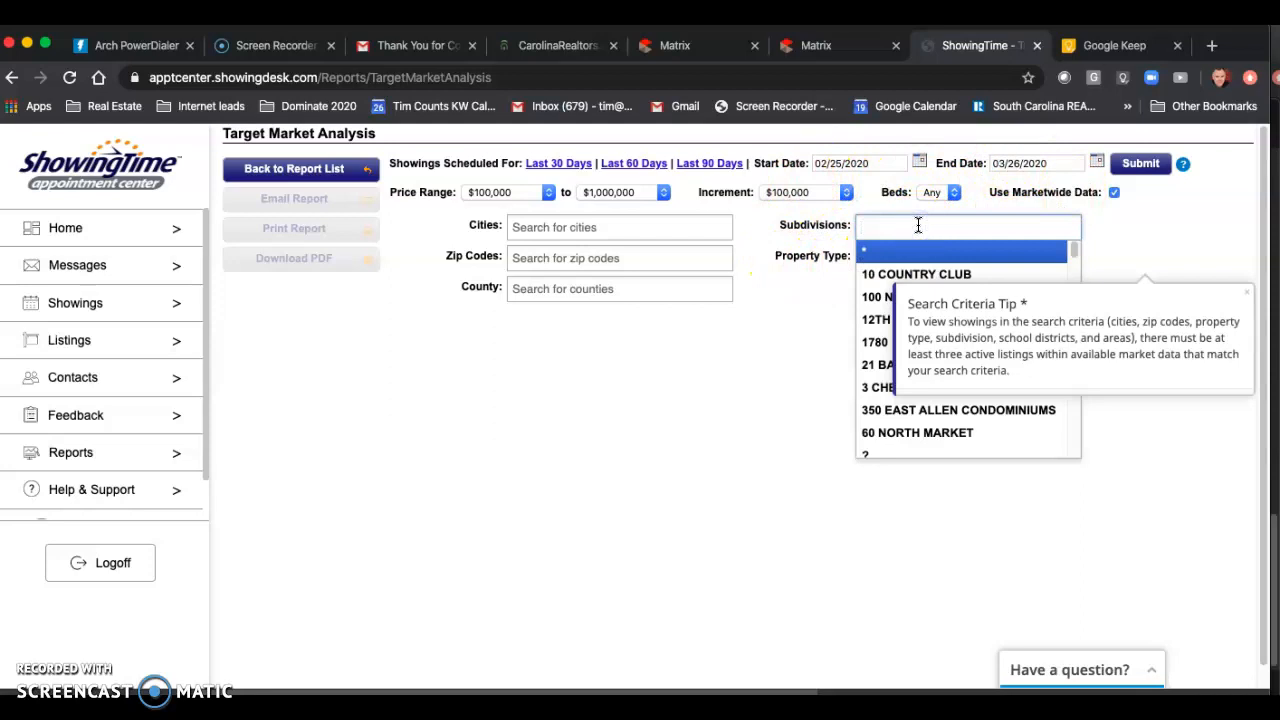
pyautogui.write('massey')
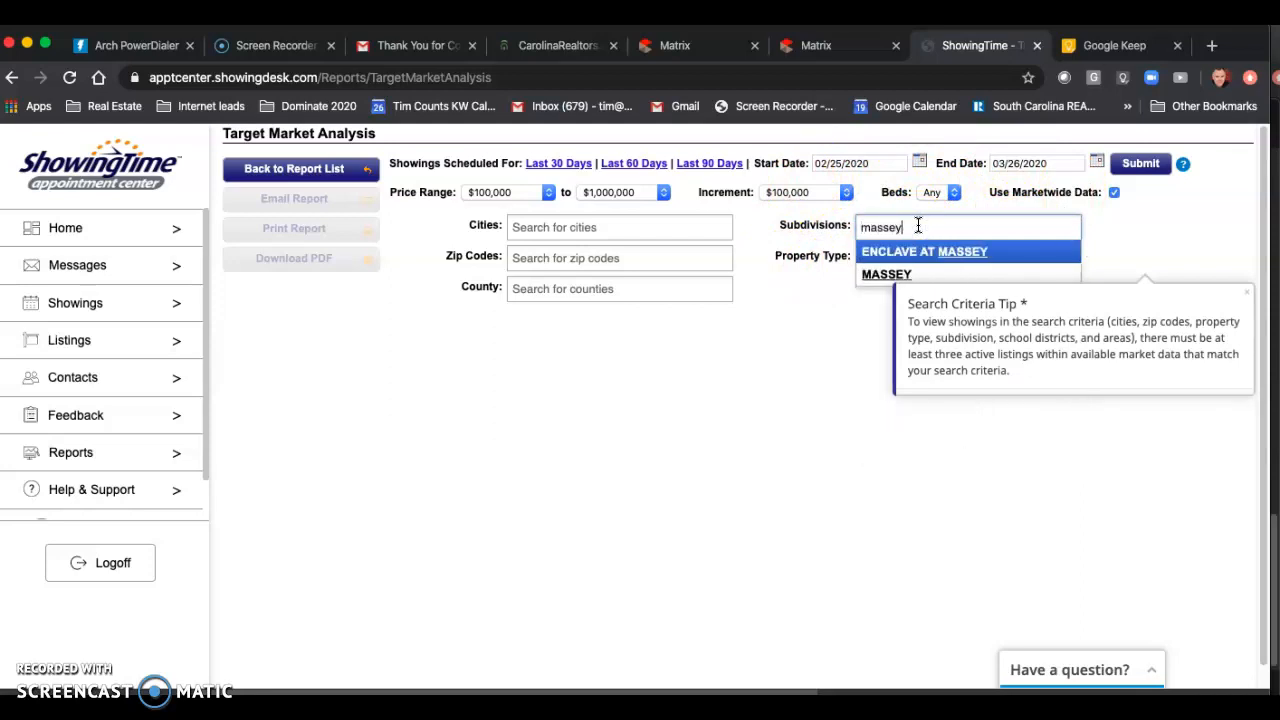
pyautogui.click(886, 274)
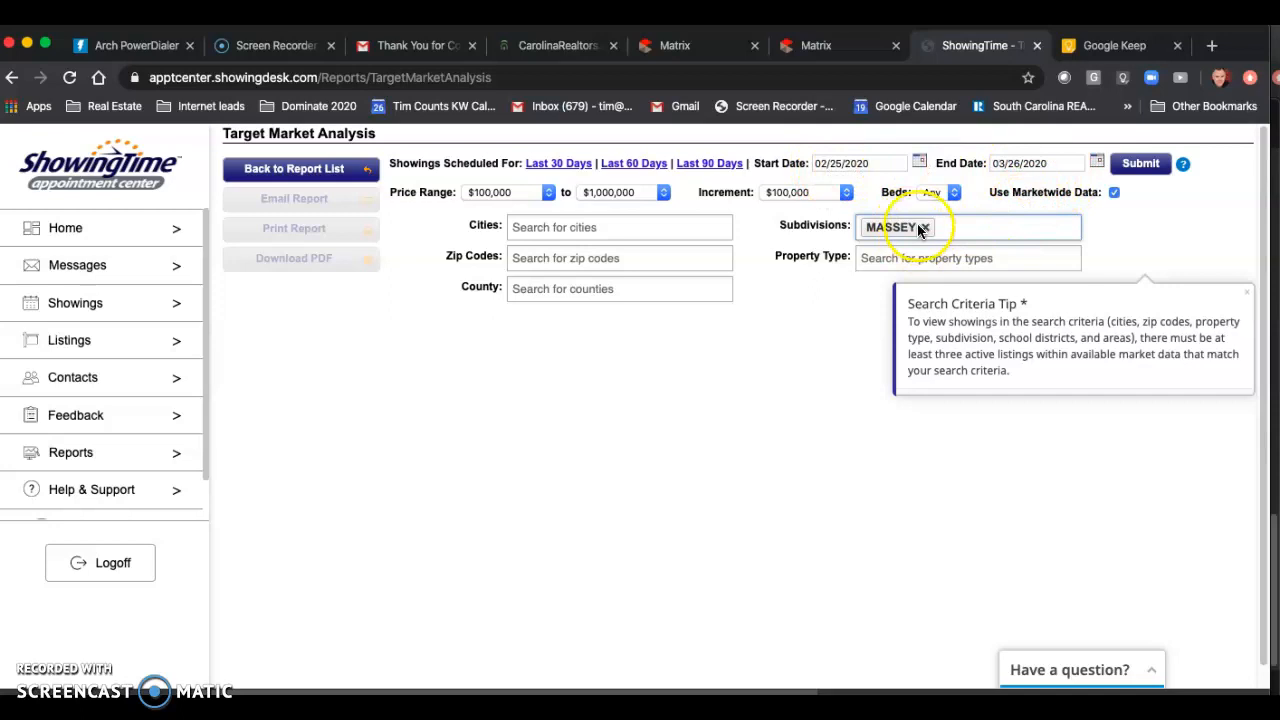
pyautogui.click(1139, 165)
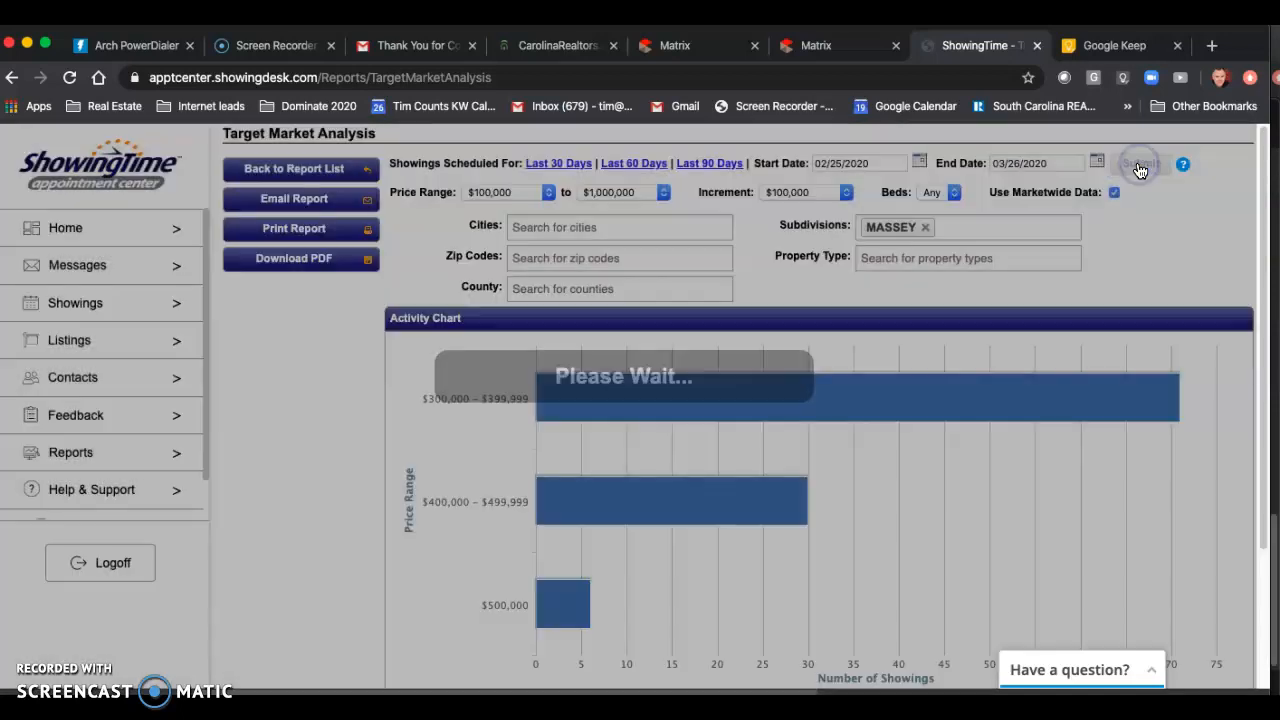
# Step: Examine the number of showings in each Massey price range in the activity chart and the Activity Detail table
pyautogui.scroll(-1, 875, 366)
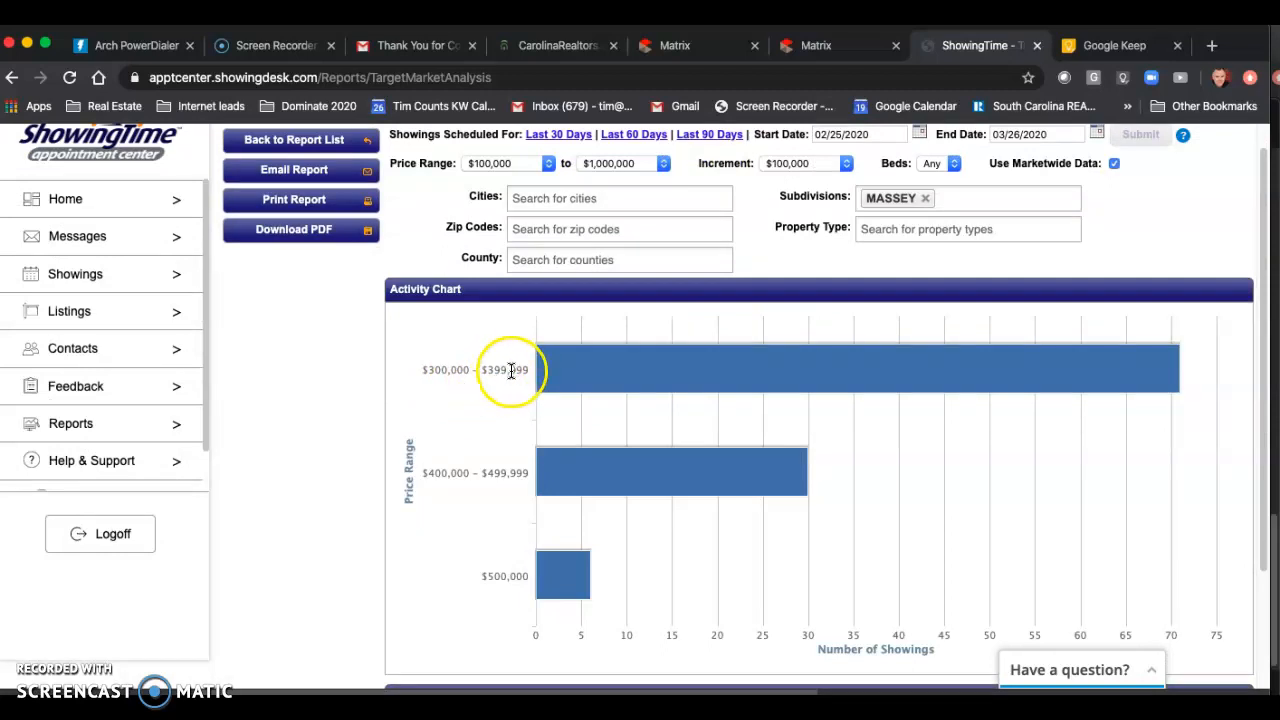
pyautogui.moveTo(555, 376)
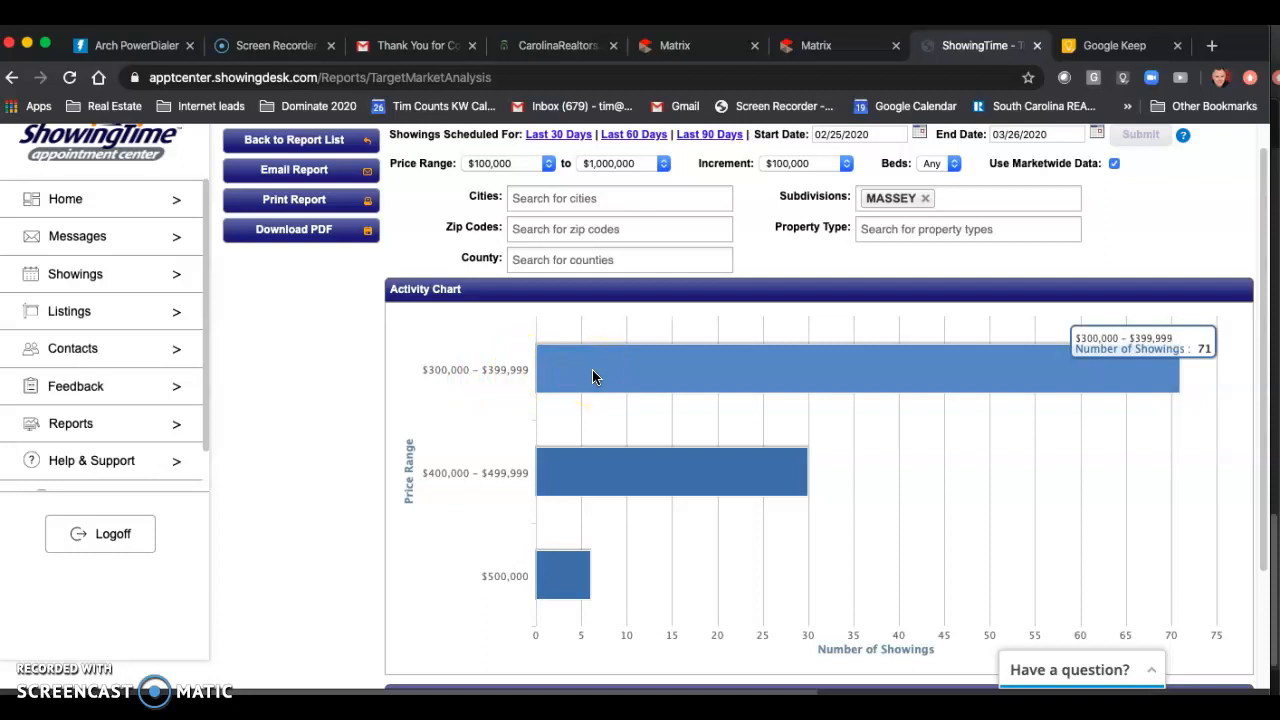
pyautogui.moveTo(606, 487)
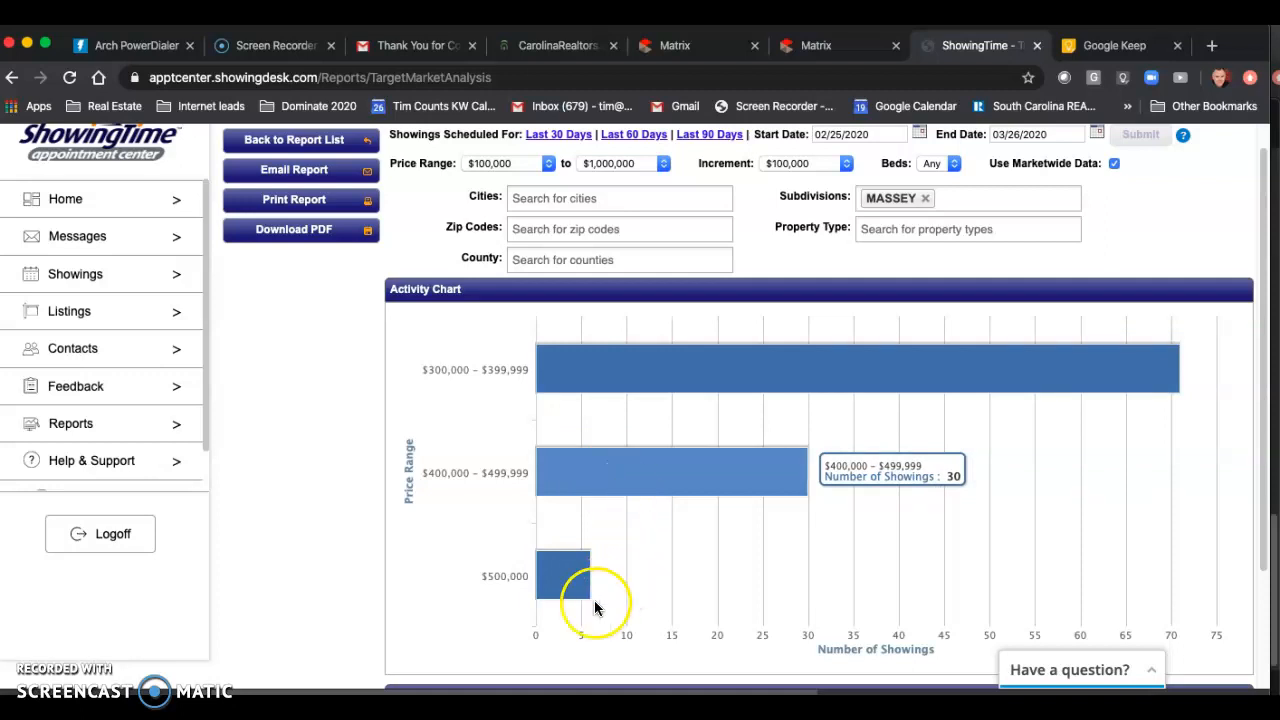
pyautogui.moveTo(566, 578)
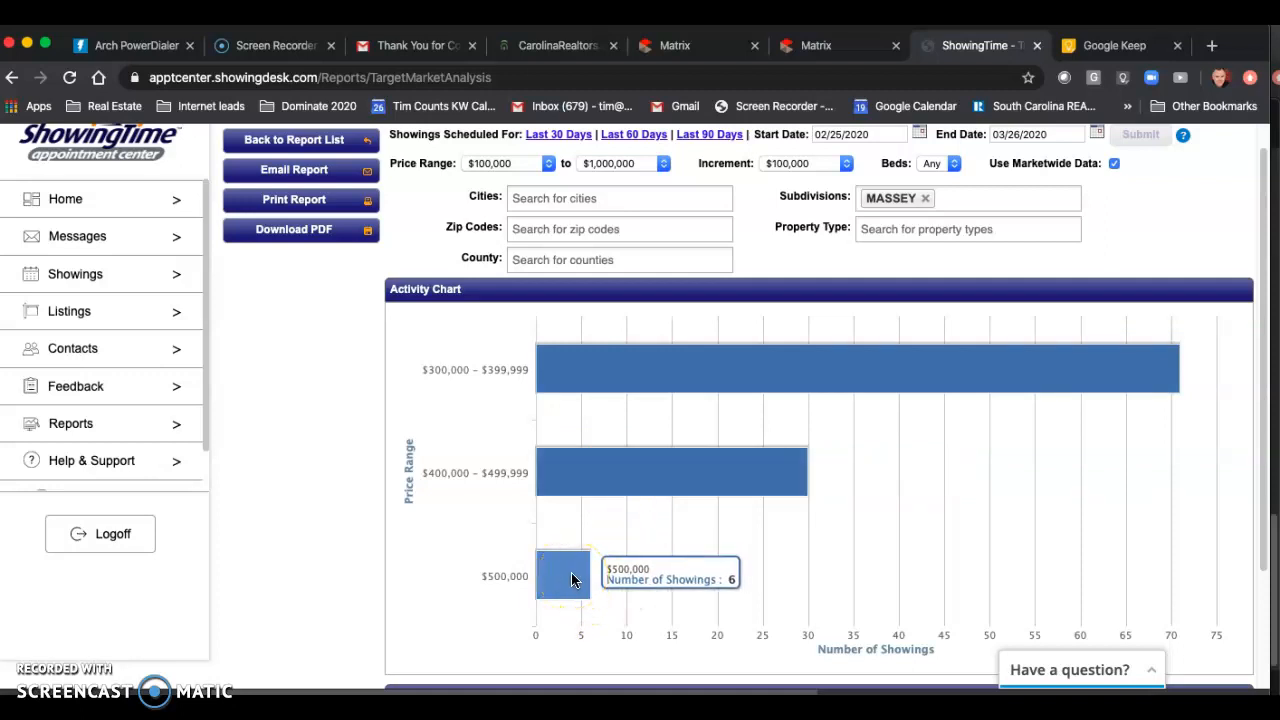
pyautogui.scroll(-3, 646, 553)
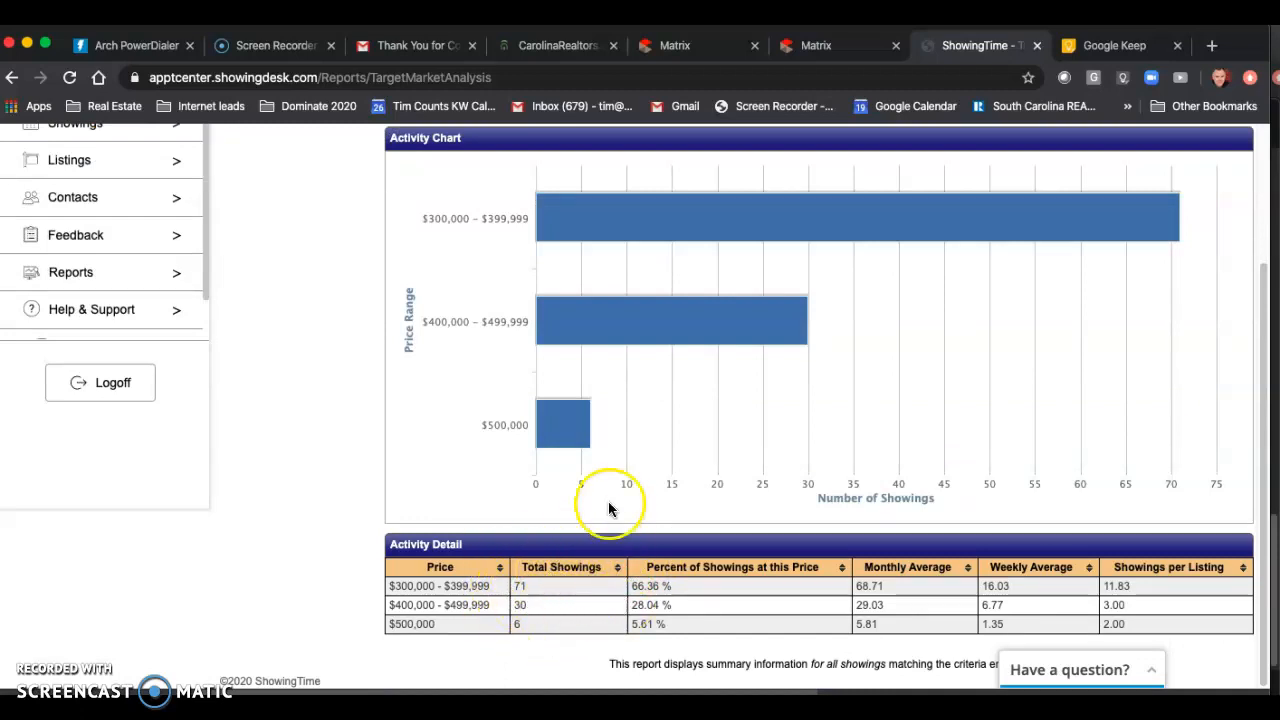
pyautogui.scroll(3, 605, 575)
pyautogui.scroll(-3, 596, 560)
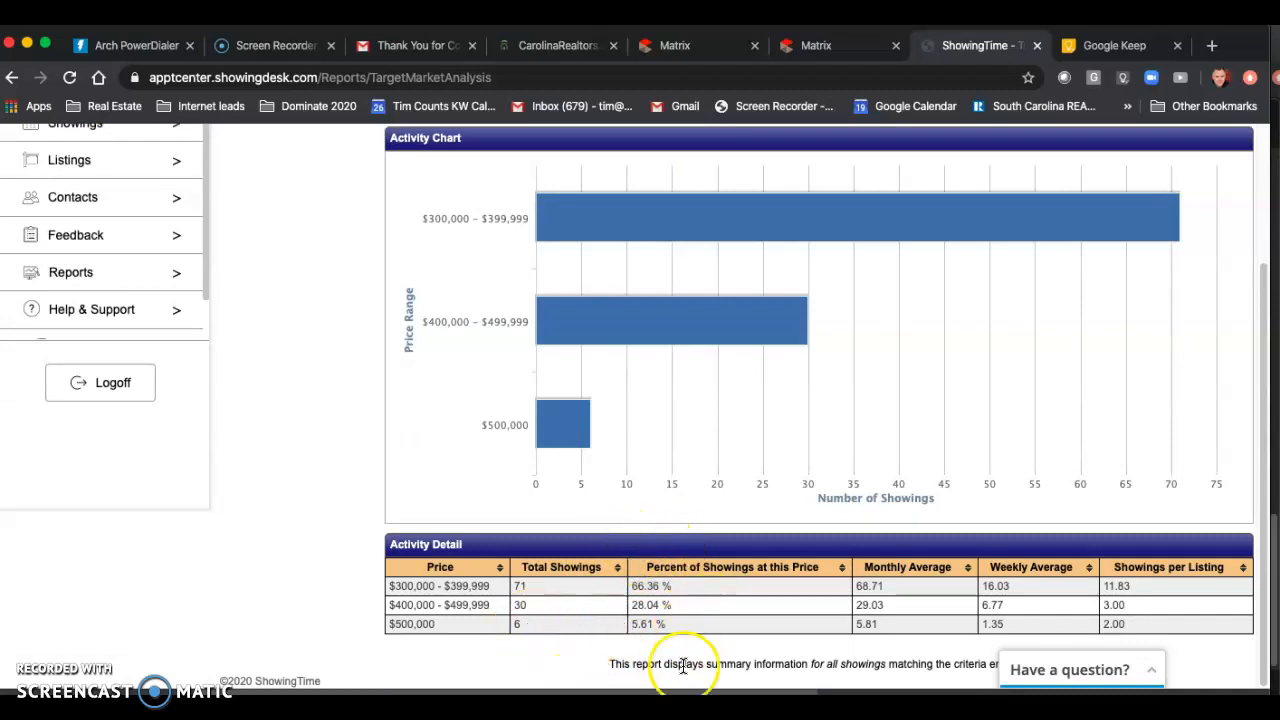
# Step: Set the report's start date to 03/20/2020 and regenerate the Target Market Analysis
pyautogui.scroll(1, 697, 573)
pyautogui.scroll(4, 697, 573)
pyautogui.click(860, 163)
pyautogui.click(920, 162)
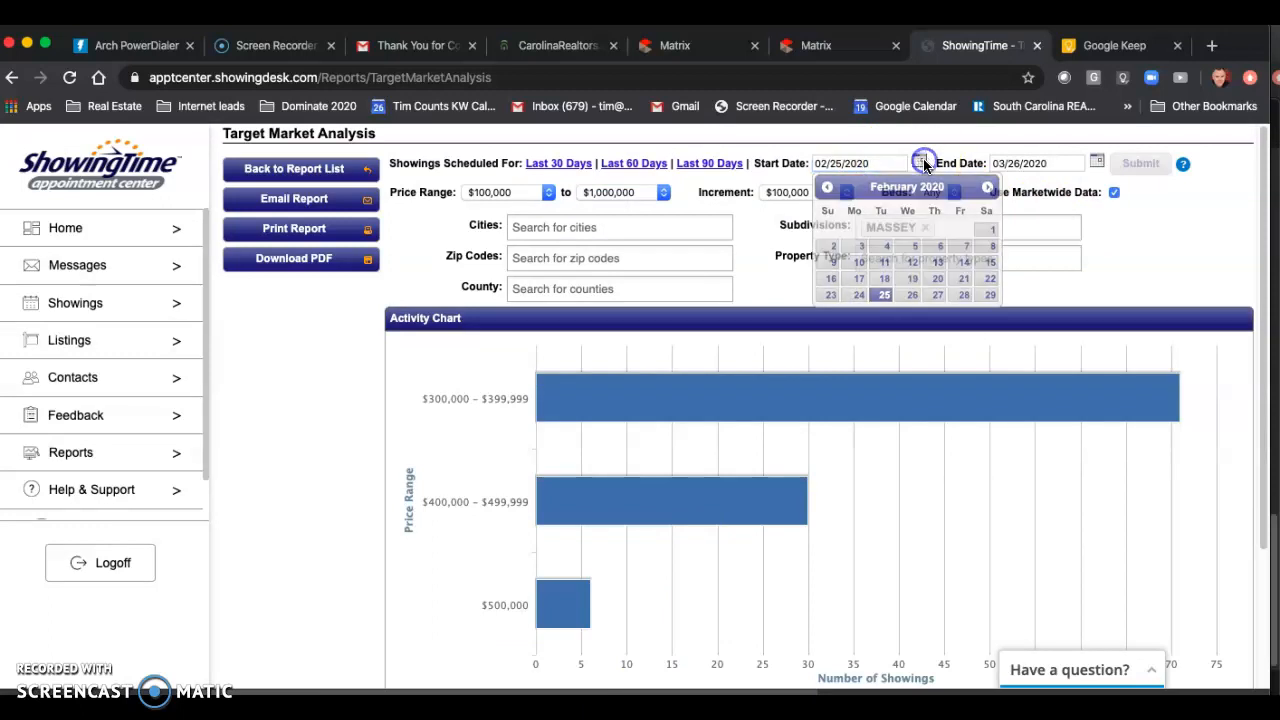
pyautogui.click(920, 163)
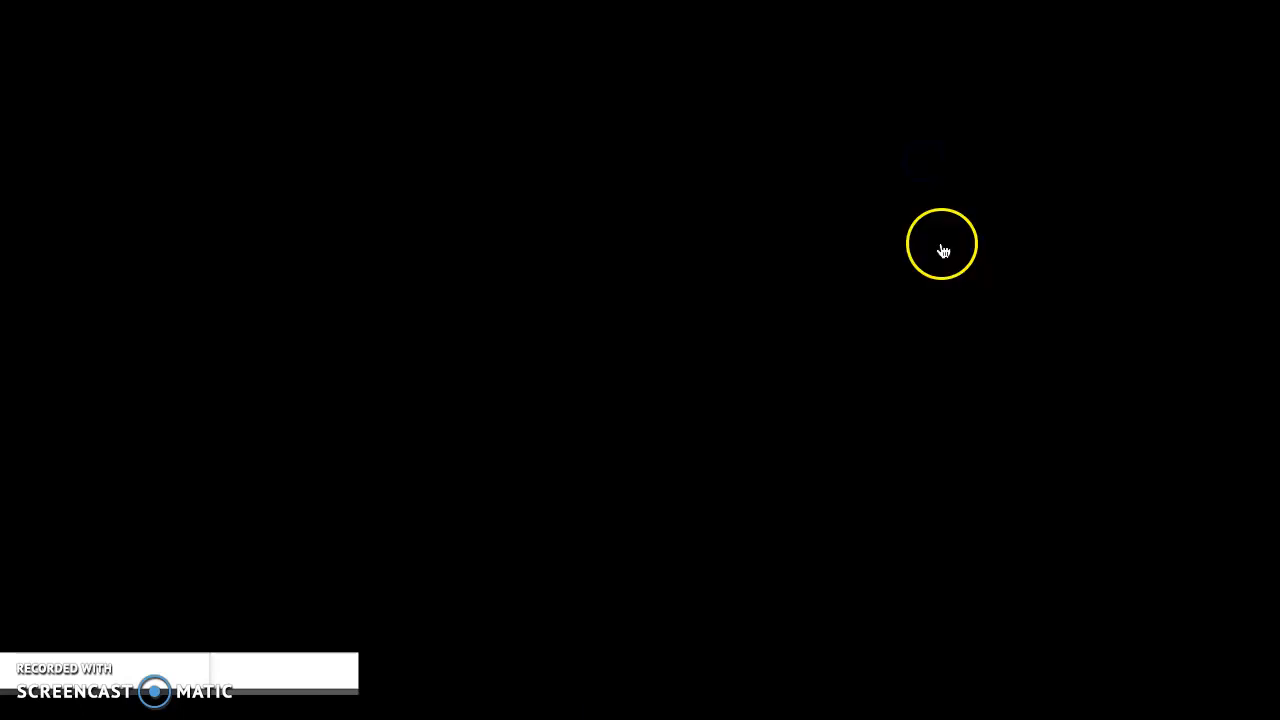
pyautogui.click(988, 187)
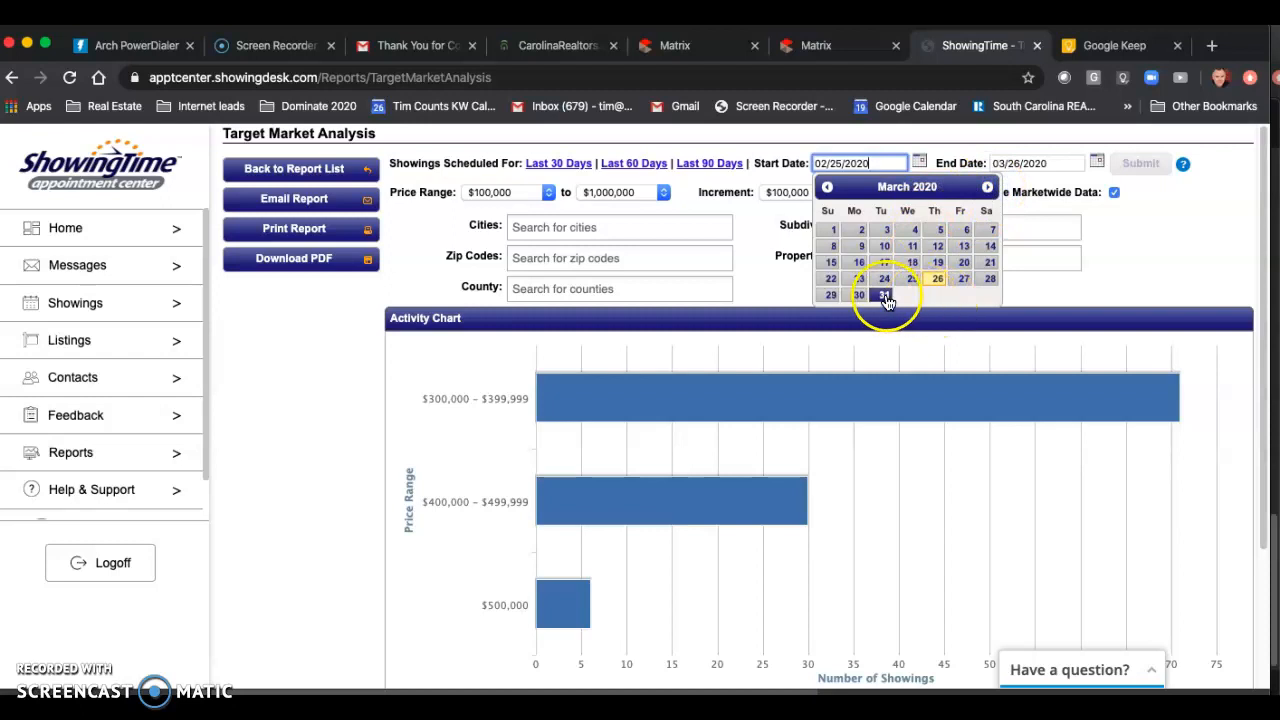
pyautogui.click(963, 264)
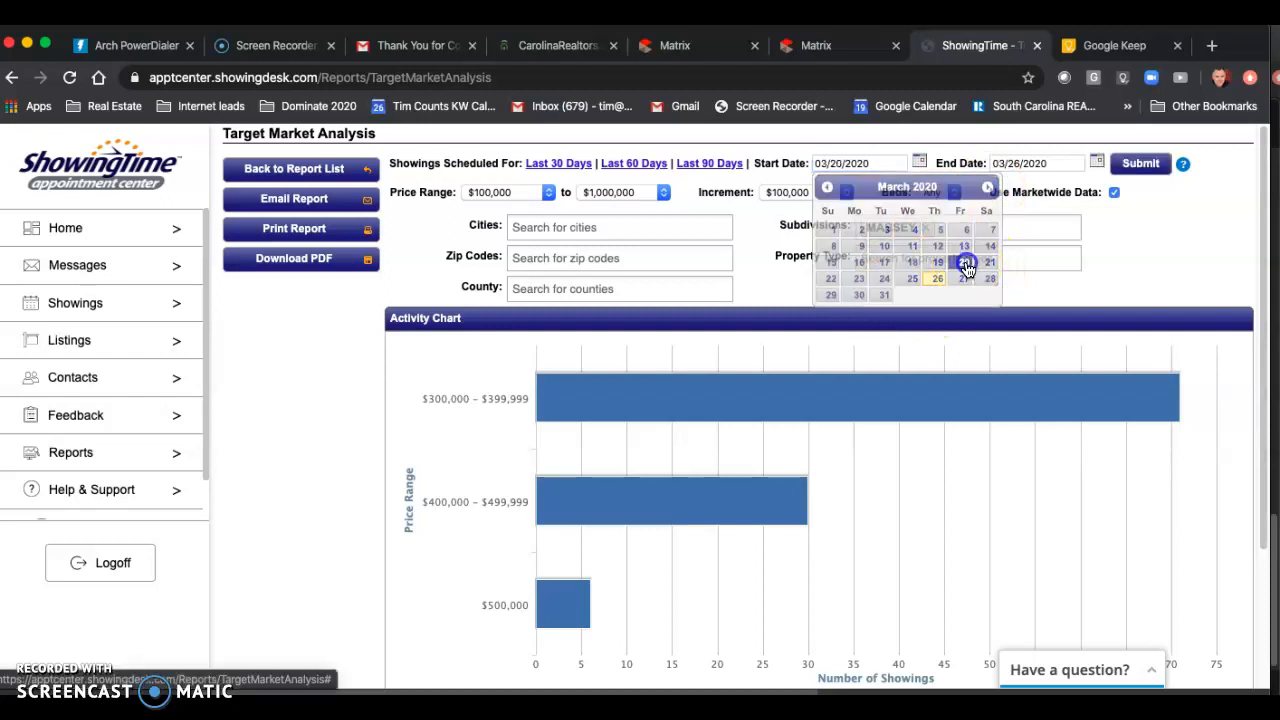
pyautogui.click(1143, 164)
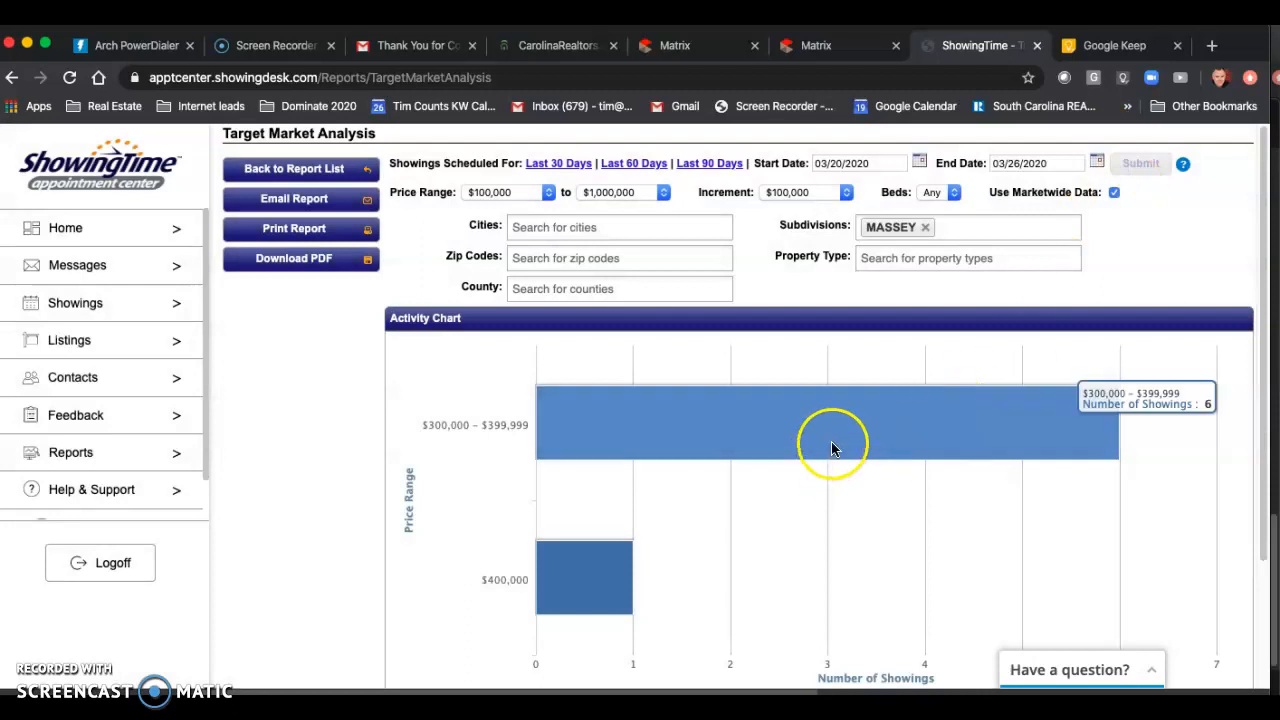
# Step: Review the regenerated activity chart and Activity Detail table for Massey showings by price range since 03/20/2020
pyautogui.scroll(-3, 828, 441)
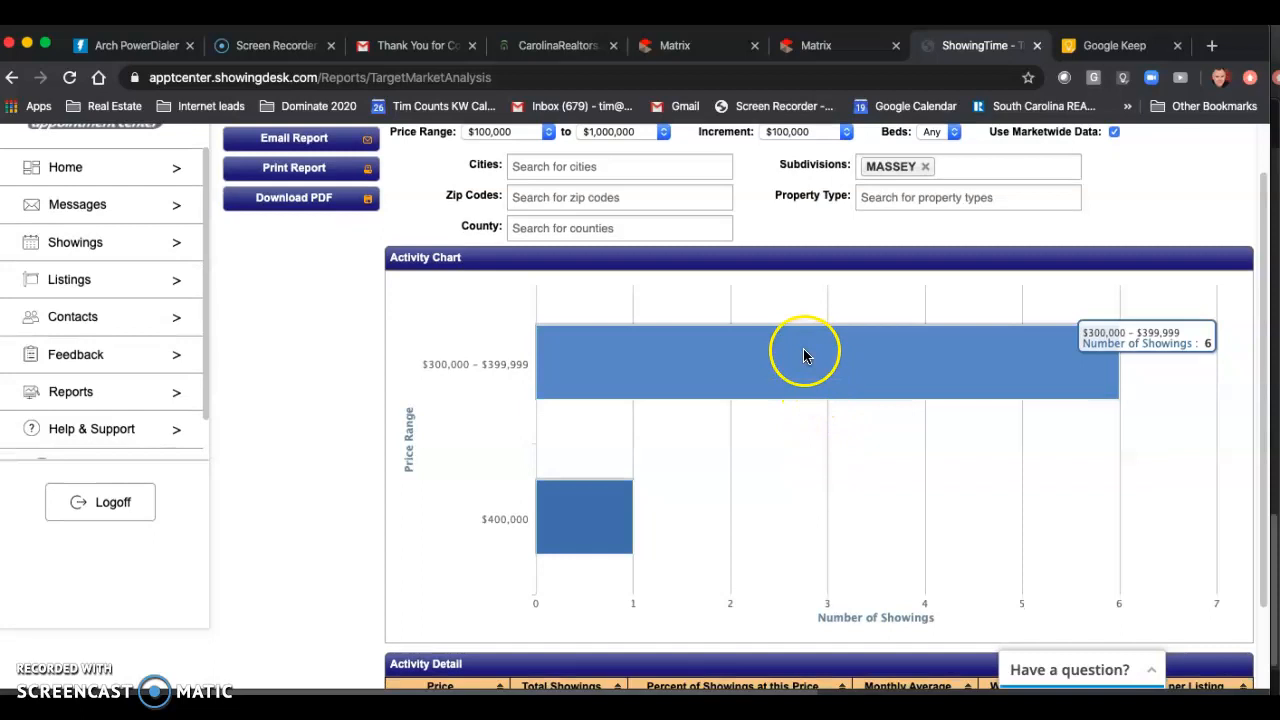
pyautogui.scroll(-1, 825, 372)
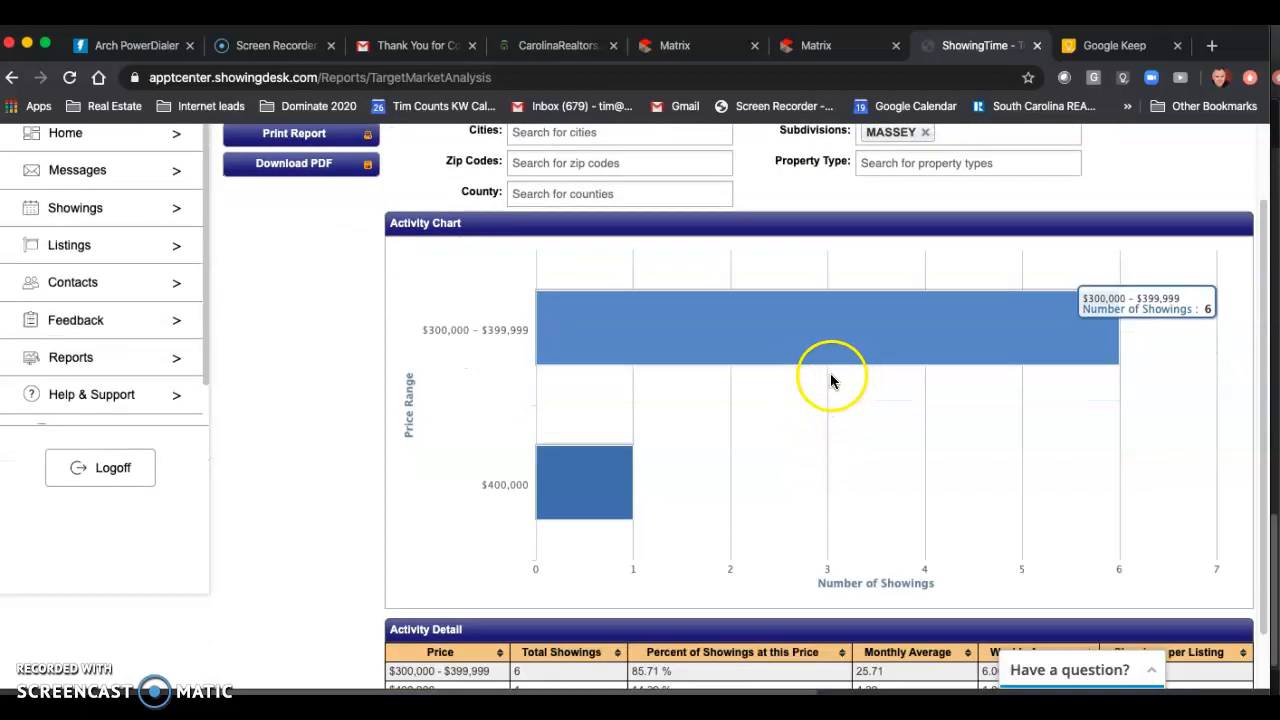
pyautogui.scroll(-2, 831, 380)
pyautogui.scroll(2, 854, 323)
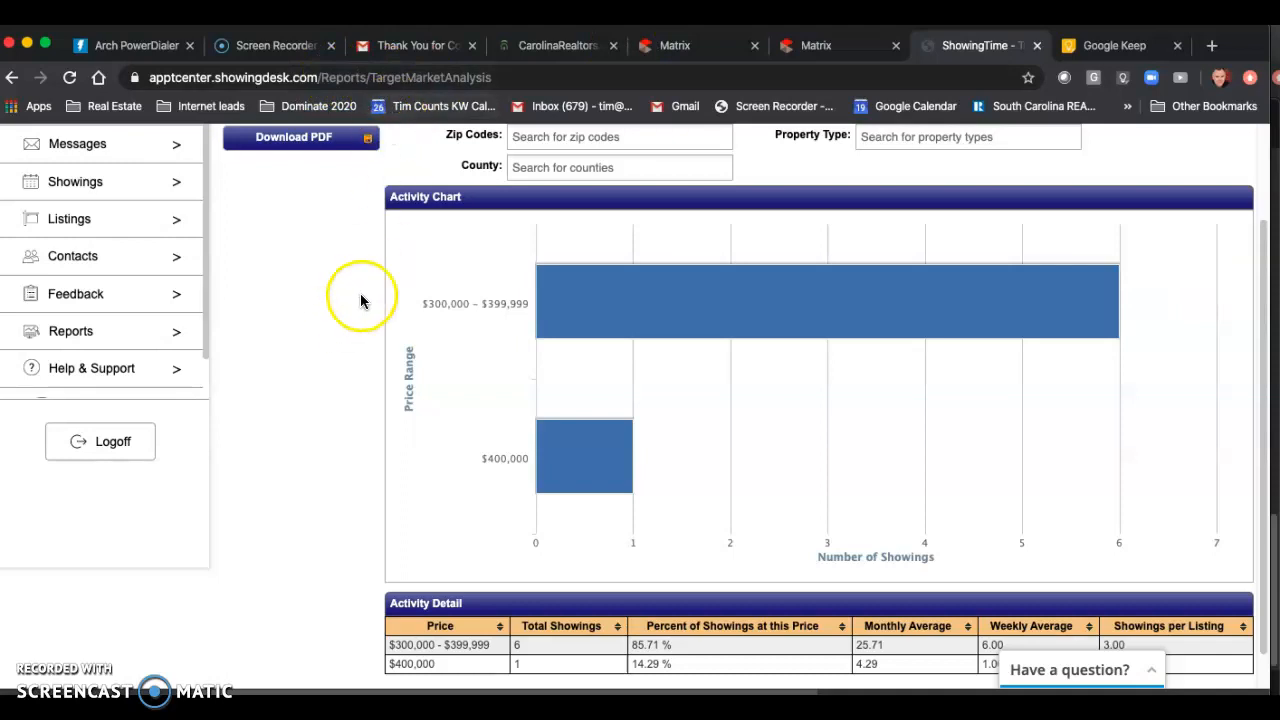
pyautogui.scroll(-1, 365, 290)
pyautogui.scroll(3, 389, 258)
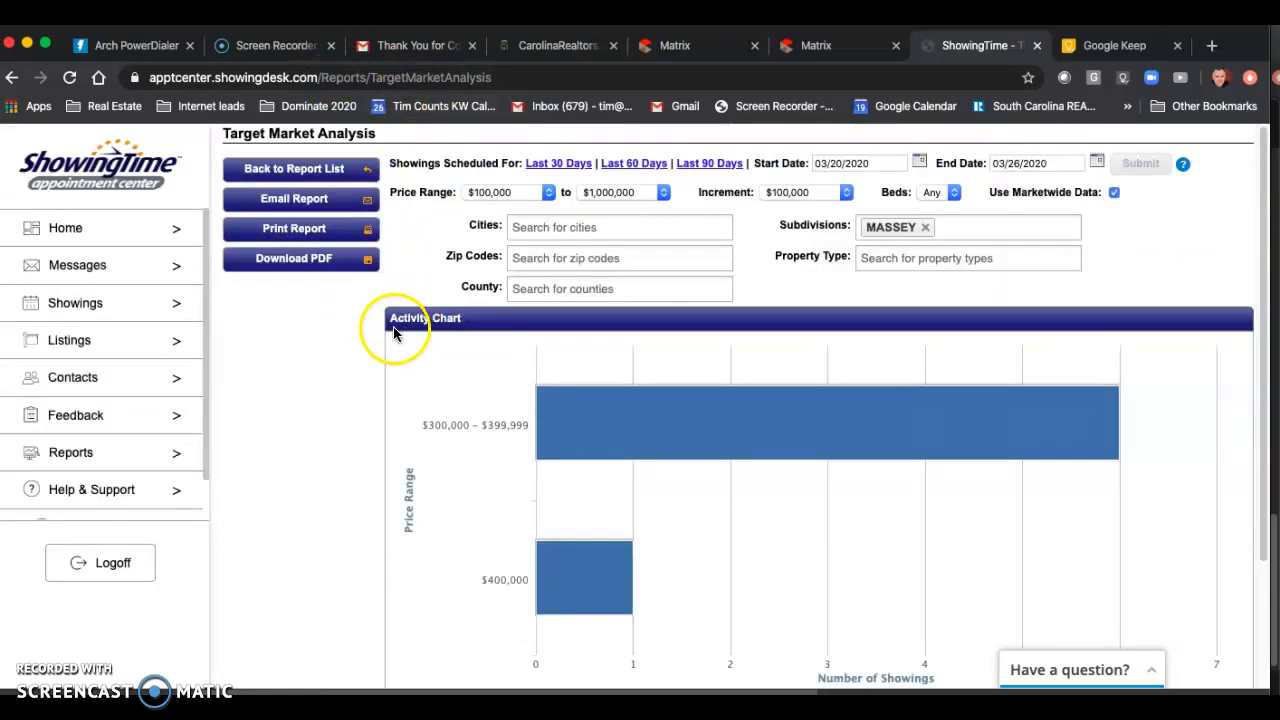